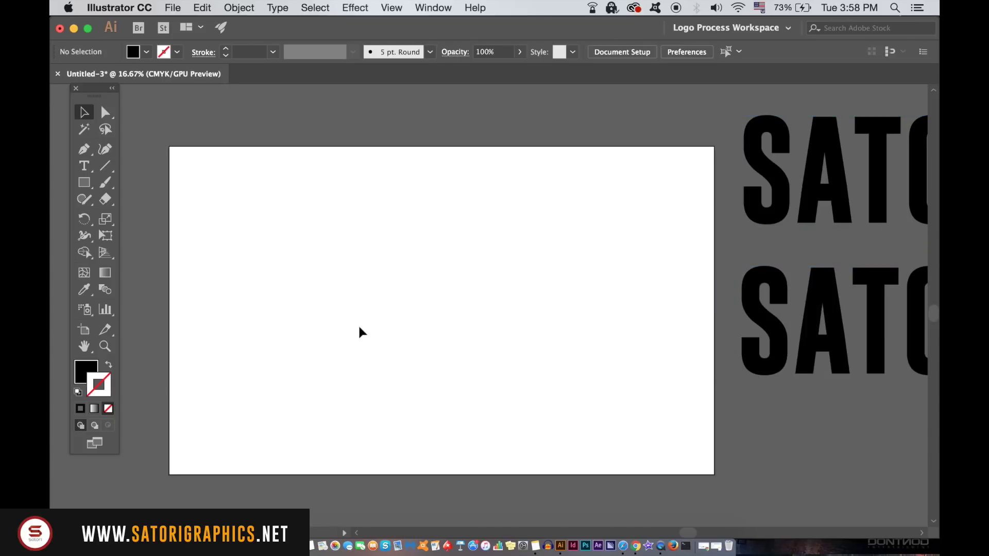
Set the fill colour to light blue in the Color Picker
double_click(86, 374)
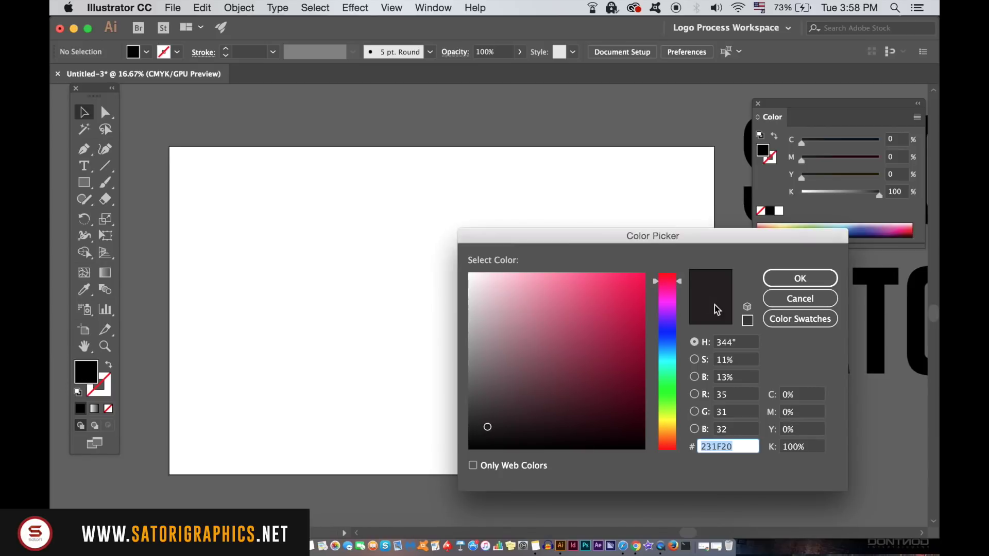
left_click(662, 348)
left_click_drag(578, 309, 561, 259)
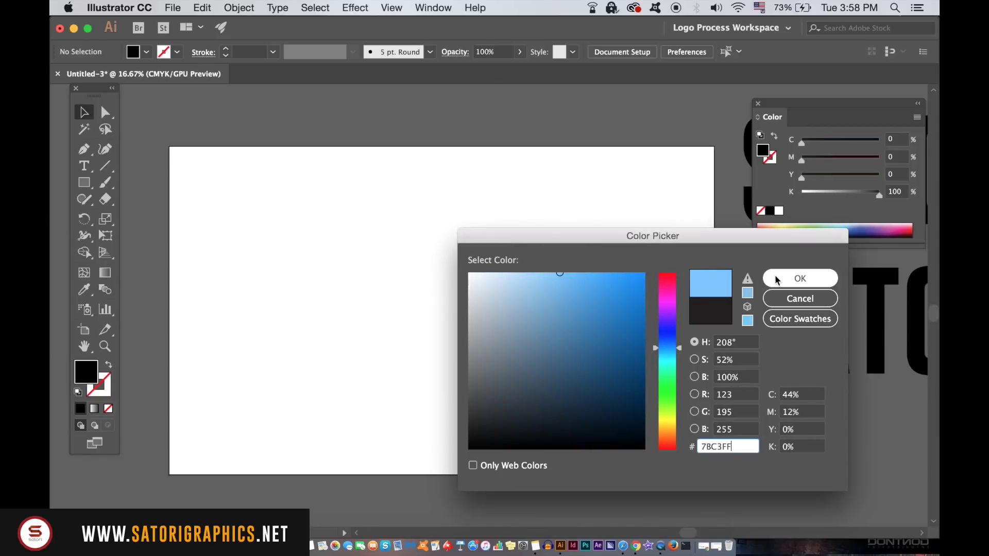
left_click(776, 276)
left_click(757, 103)
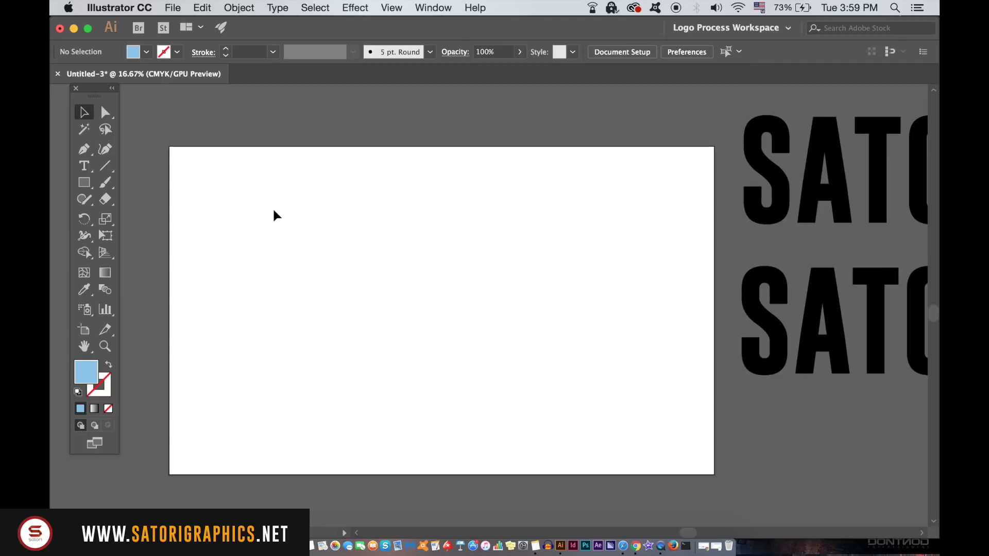
Draw a small light-blue square above the artboard and a rectangle covering the whole artboard
left_click(85, 184)
left_click_drag(169, 93, 196, 119)
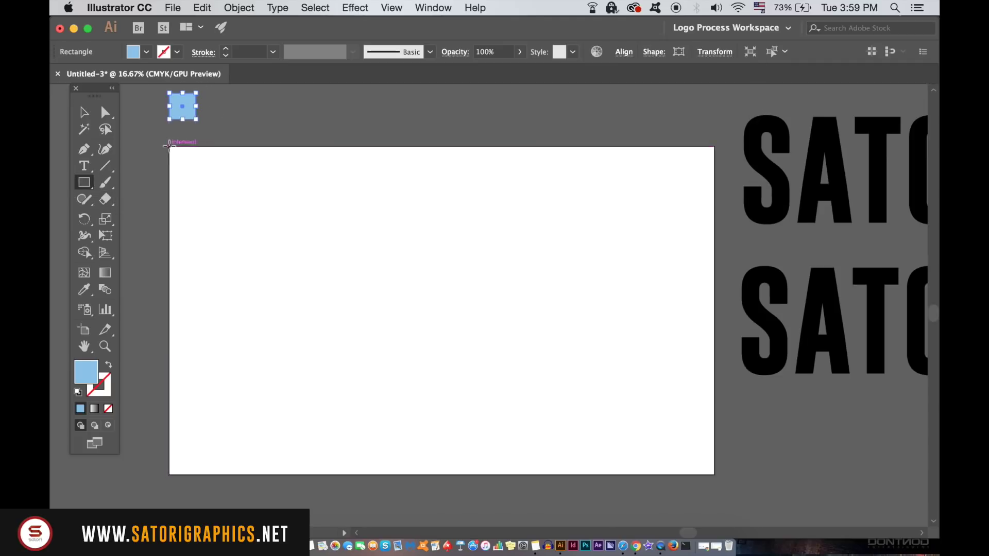
left_click_drag(170, 147, 714, 475)
Send the background rectangle to the back and lock it
left_click(238, 7)
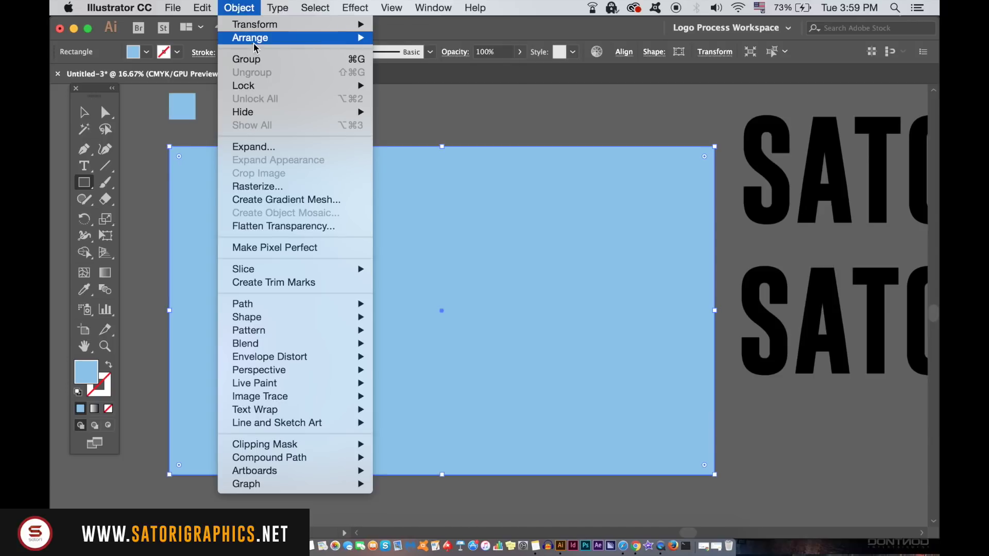
mouse_move(257, 39)
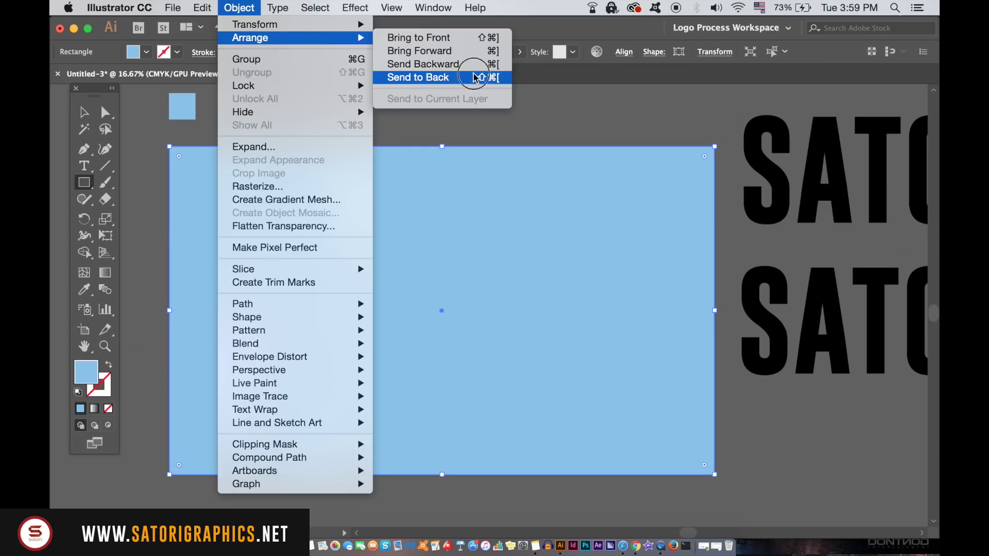
left_click(859, 247)
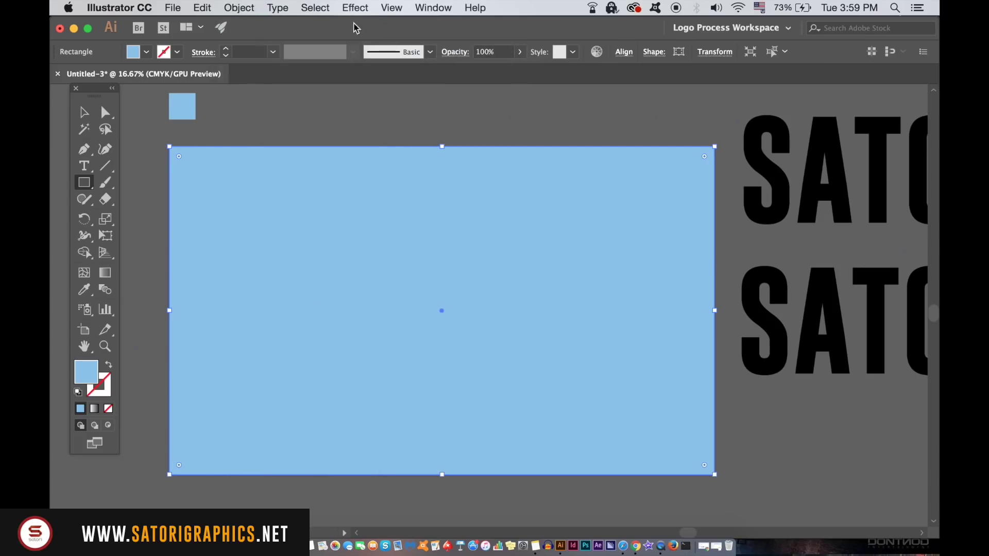
left_click(255, 6)
mouse_move(355, 85)
left_click(408, 85)
left_click(84, 113)
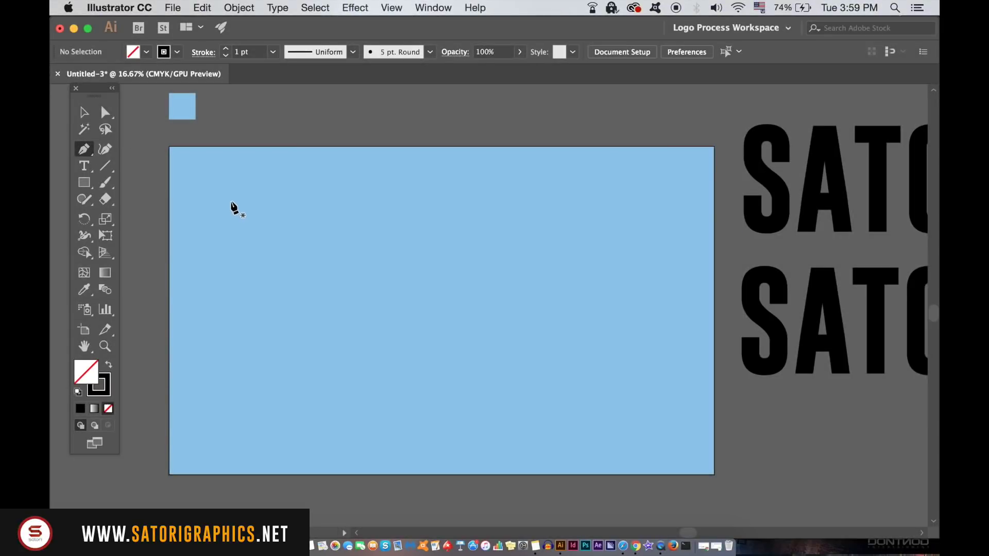
Draw a vertical Pen line down the artboard's left side and give it a 3 pt stroke
left_click(229, 185)
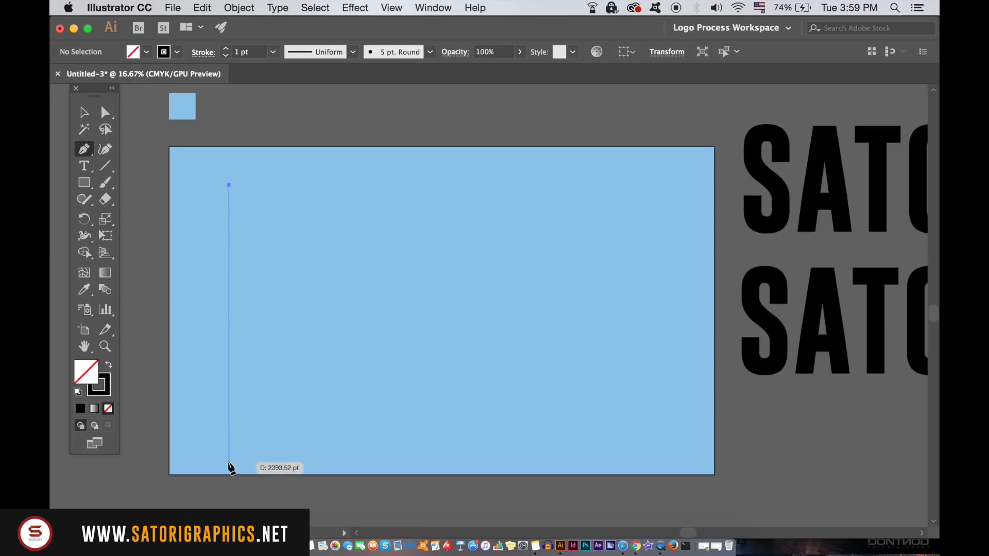
left_click(230, 445)
left_click(84, 112)
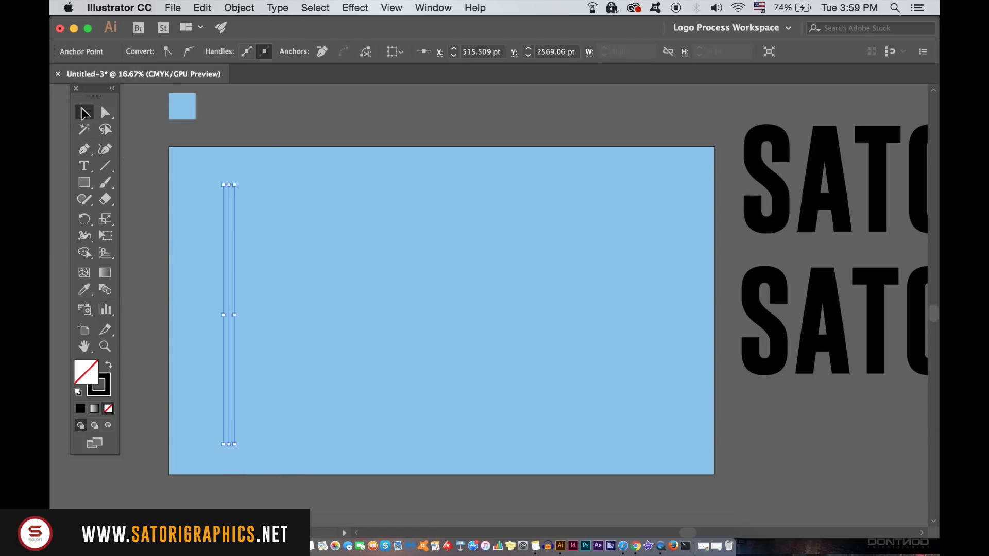
left_click(271, 116)
left_click(229, 223)
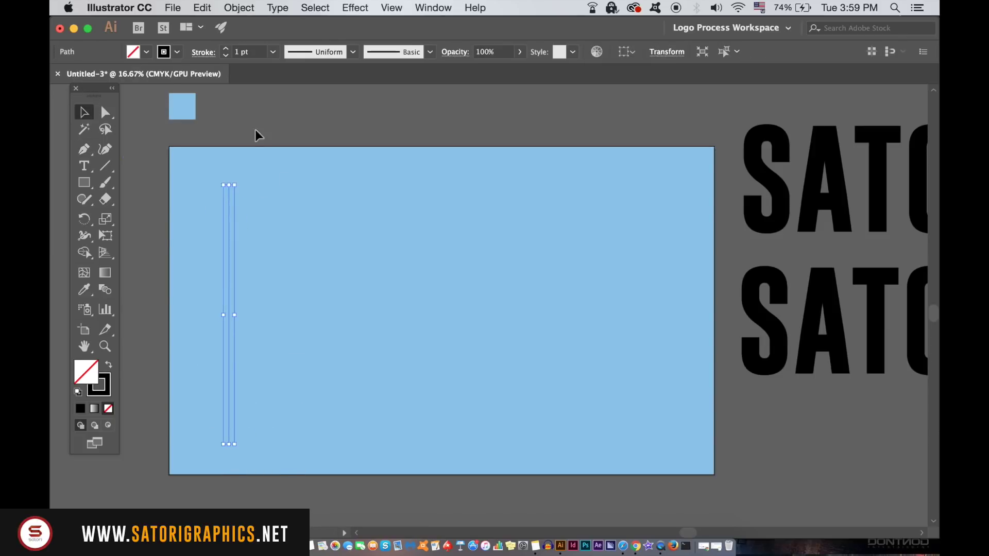
left_click(226, 50)
left_click(226, 49)
left_click(273, 130)
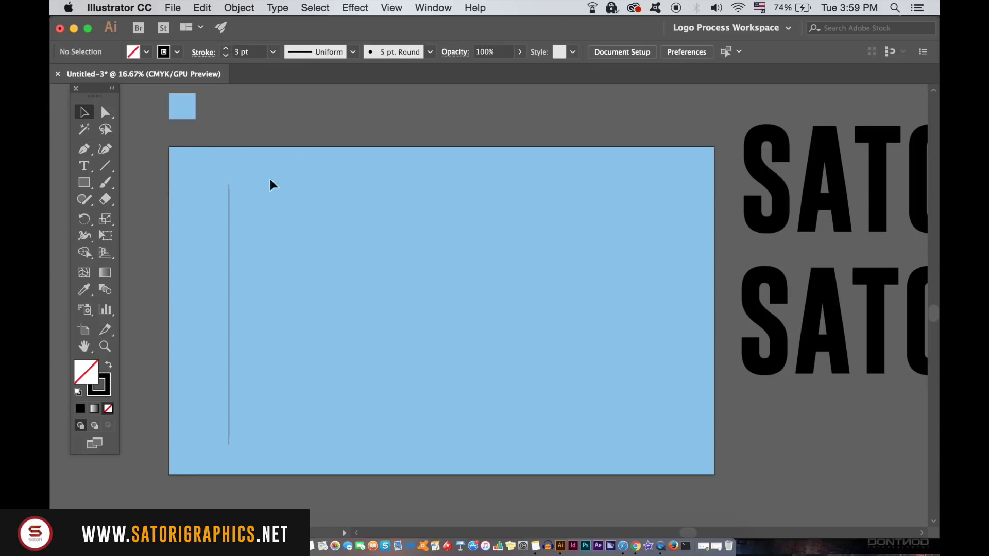
Rotate the line to 315° with Object > Transform > Rotate
left_click(230, 221)
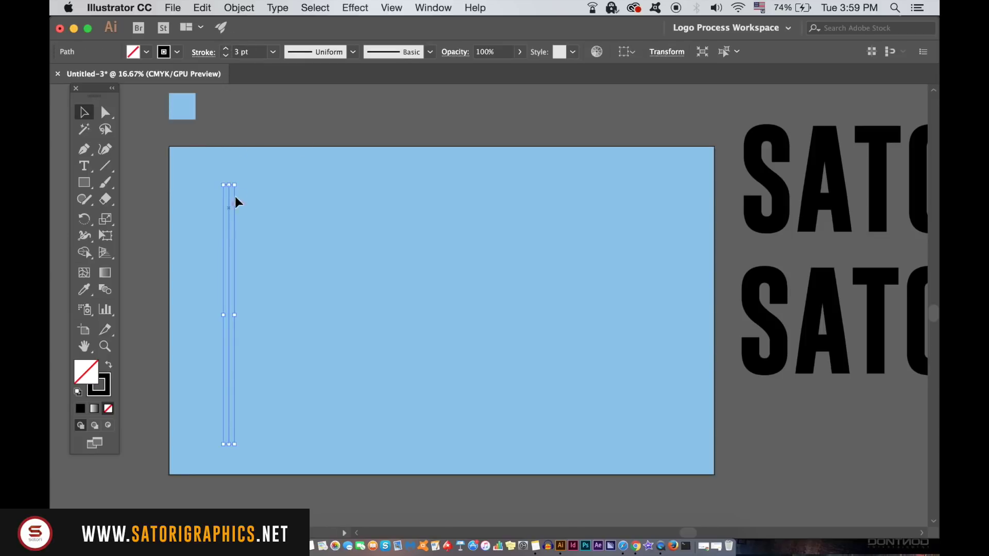
left_click(239, 7)
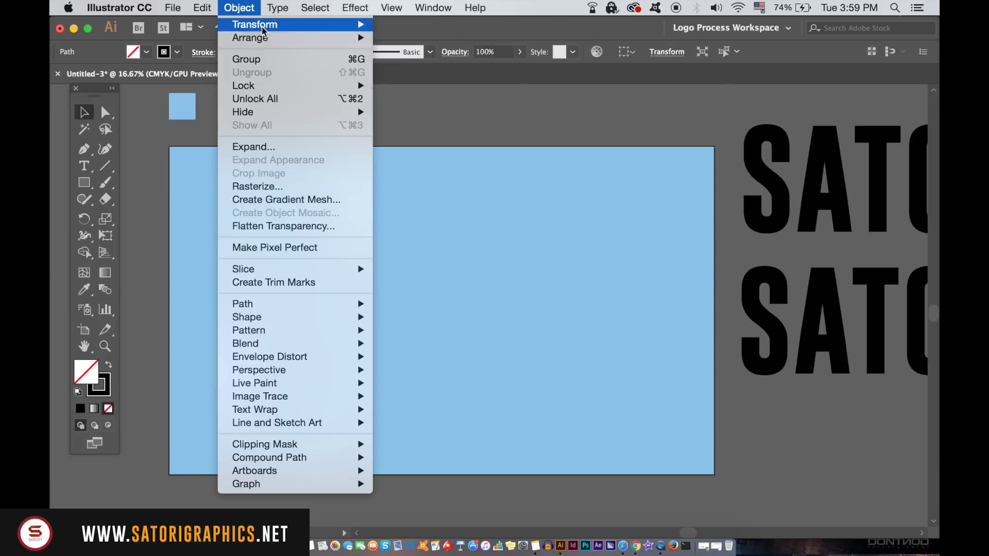
mouse_move(262, 25)
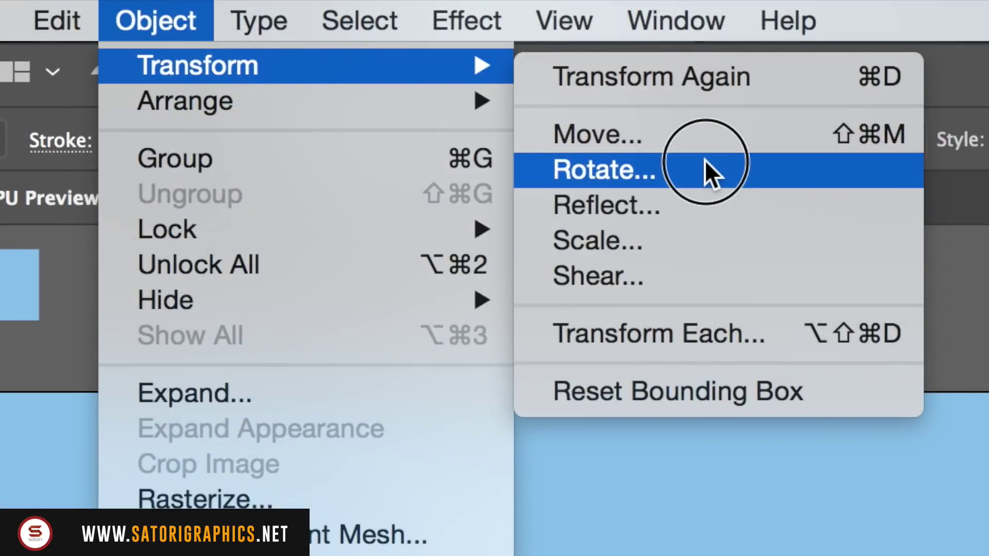
left_click(705, 160)
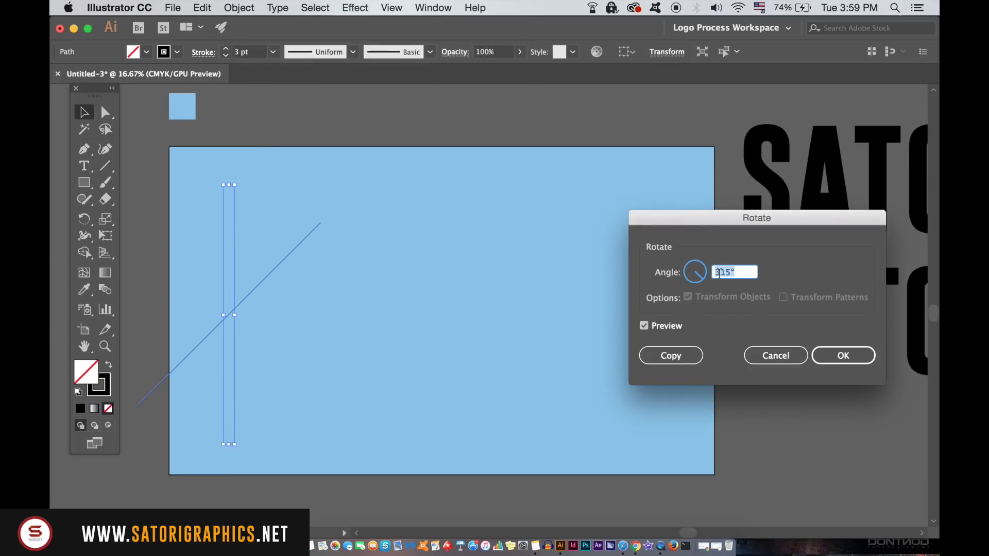
left_click(832, 355)
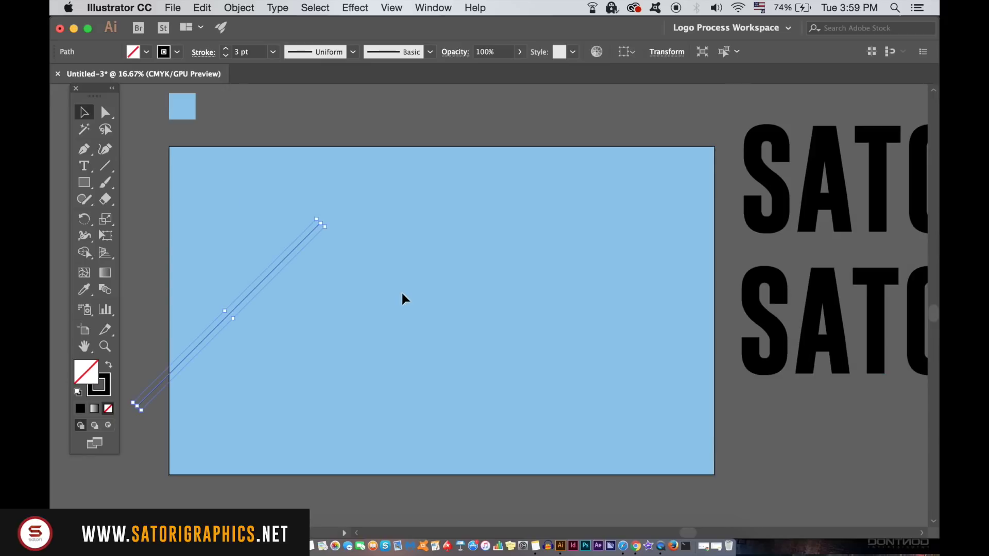
Alt-drag copies of the diagonal line up-left to build the hatch
scroll(462, 288, "left", 5)
scroll(462, 288, "left", 1)
left_click_drag(400, 267, 310, 234)
left_click_drag(176, 186, 471, 225)
Align the hatch lines on vertical centre and distribute their horizontal centres evenly
left_click_drag(243, 364, 230, 209)
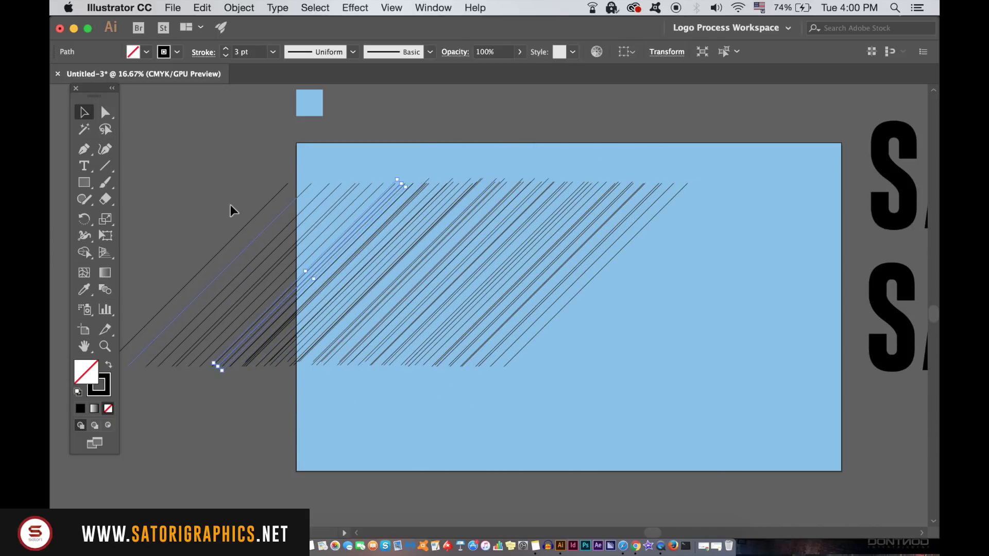
left_click(629, 58)
left_click(600, 92)
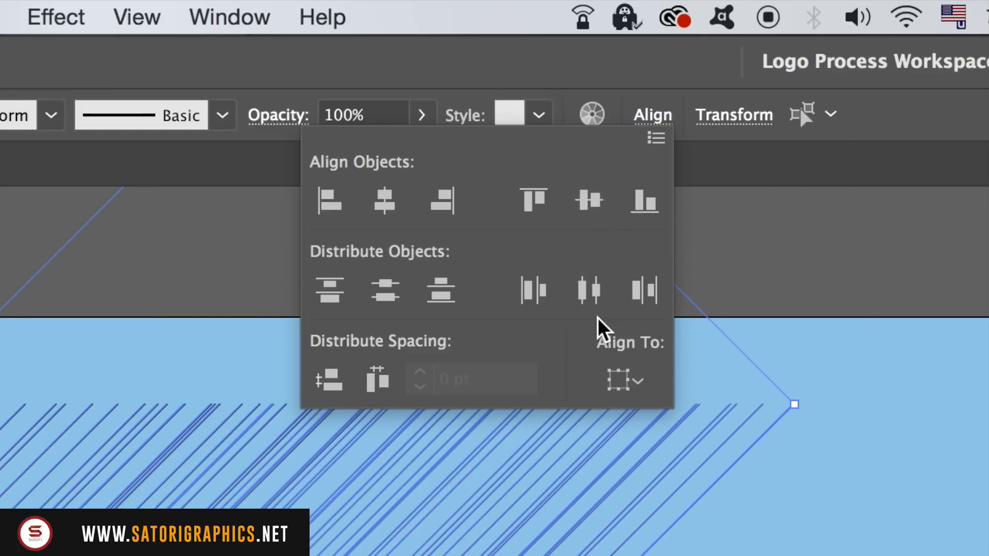
left_click(593, 288)
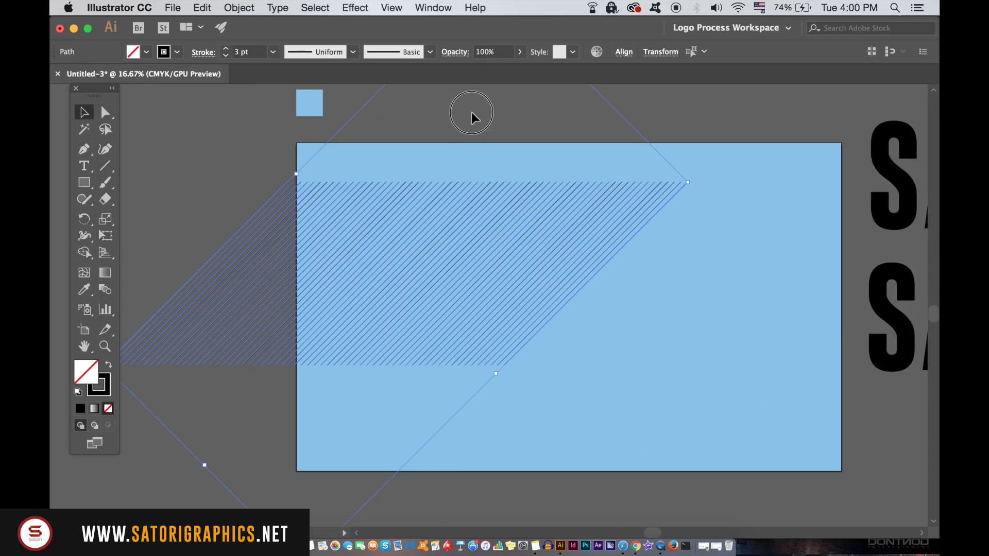
left_click(471, 113)
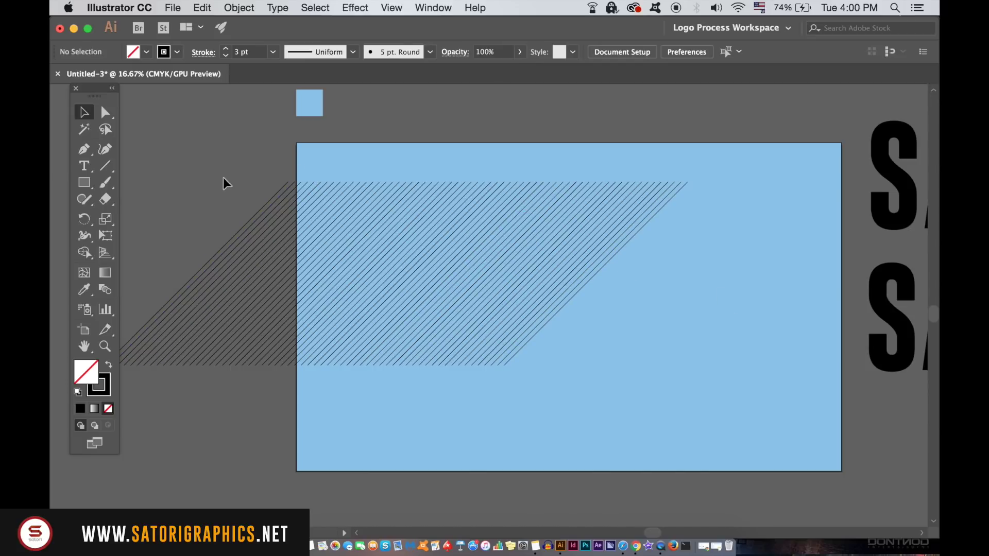
Change the hatch lines' stroke colour to navy
left_click(687, 317)
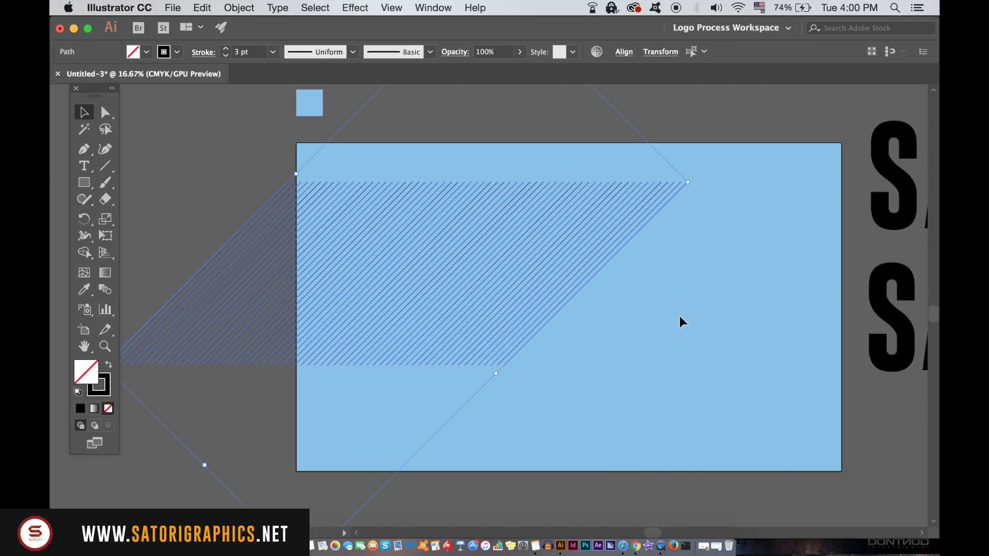
double_click(103, 390)
left_click(667, 343)
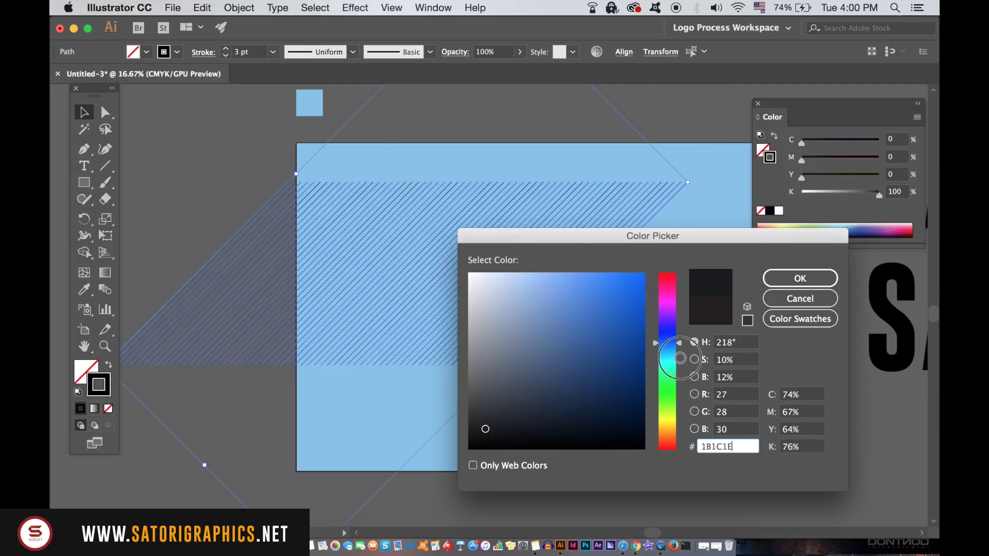
left_click(647, 361)
left_click_drag(646, 361, 652, 377)
left_click(797, 279)
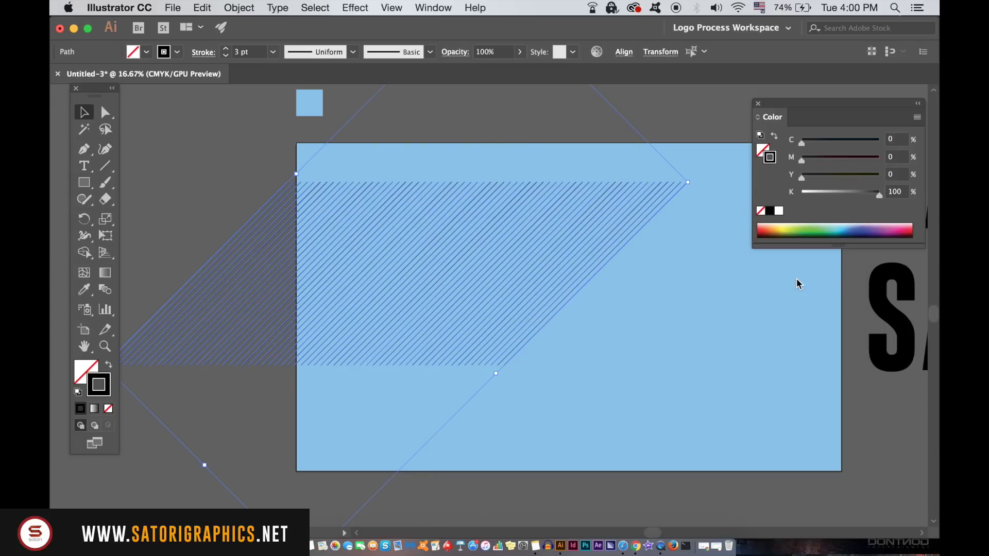
Outline the hatch strokes into filled shapes
left_click(239, 7)
mouse_move(310, 304)
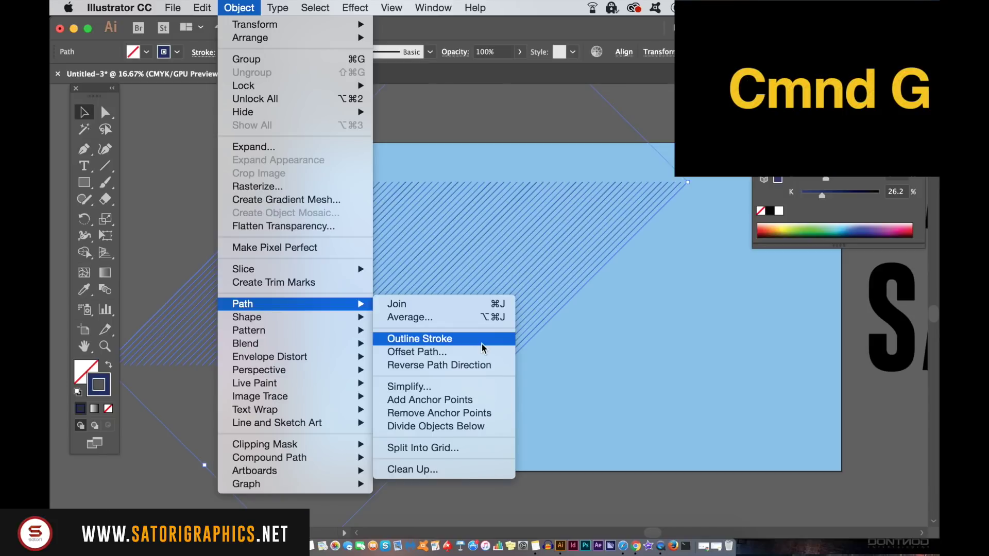
left_click(811, 275)
Shift the top SATORI text up and right, clear of the lower copy
key("super+minus")
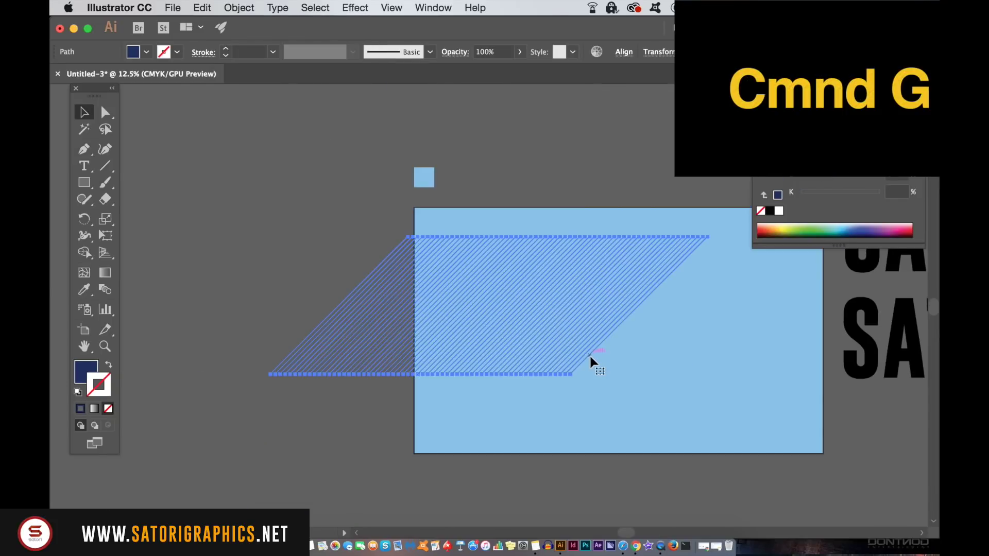
left_click_drag(645, 326, 276, 331)
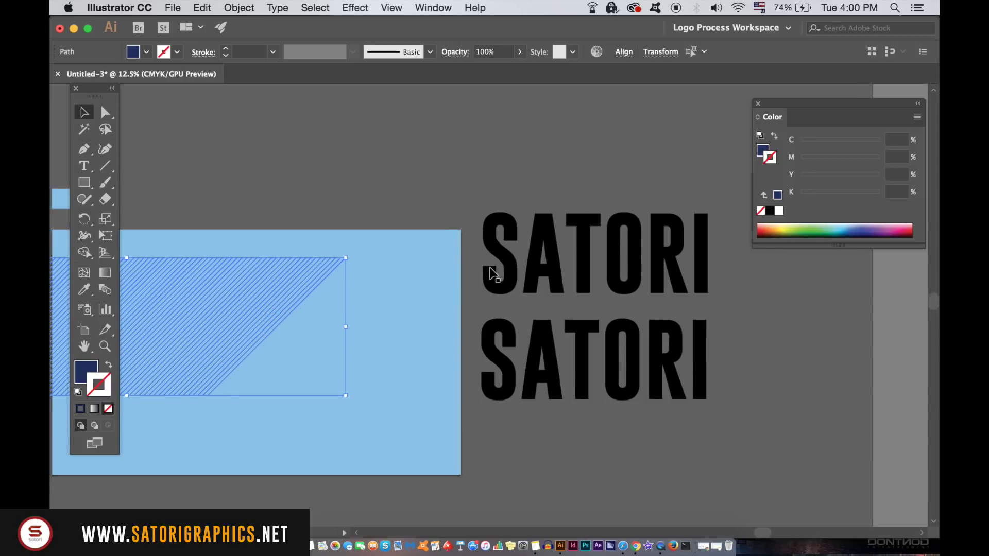
left_click_drag(531, 272, 561, 226)
left_click(283, 7)
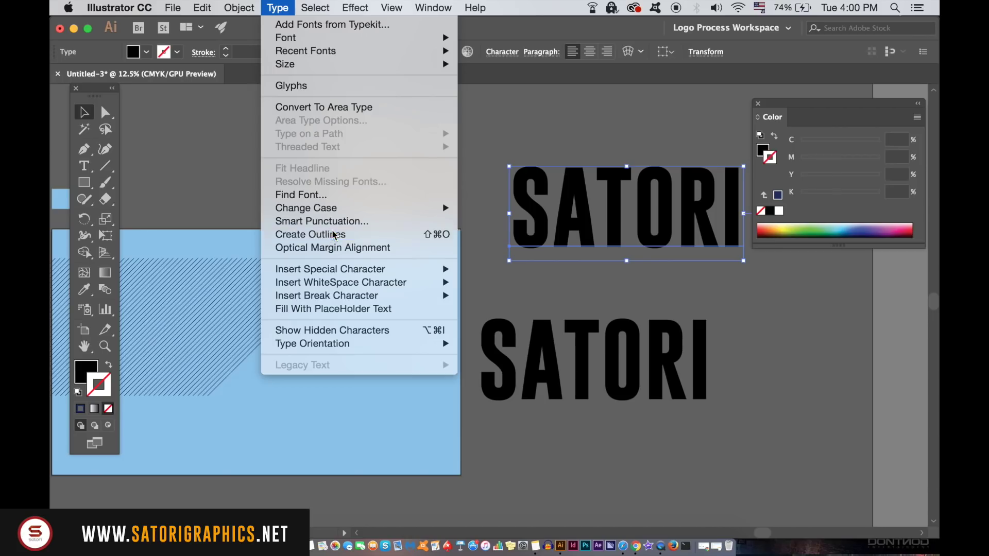
Convert the top SATORI to outlines and show the Pathfinder panel with the hatch selected
left_click(383, 273)
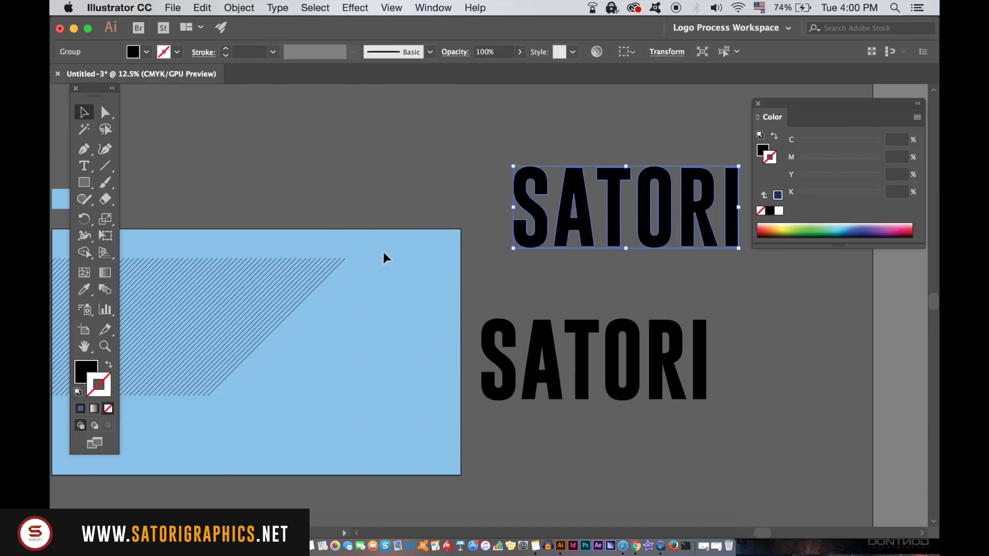
left_click(304, 291)
left_click(315, 209)
scroll(314, 231, "left", 5)
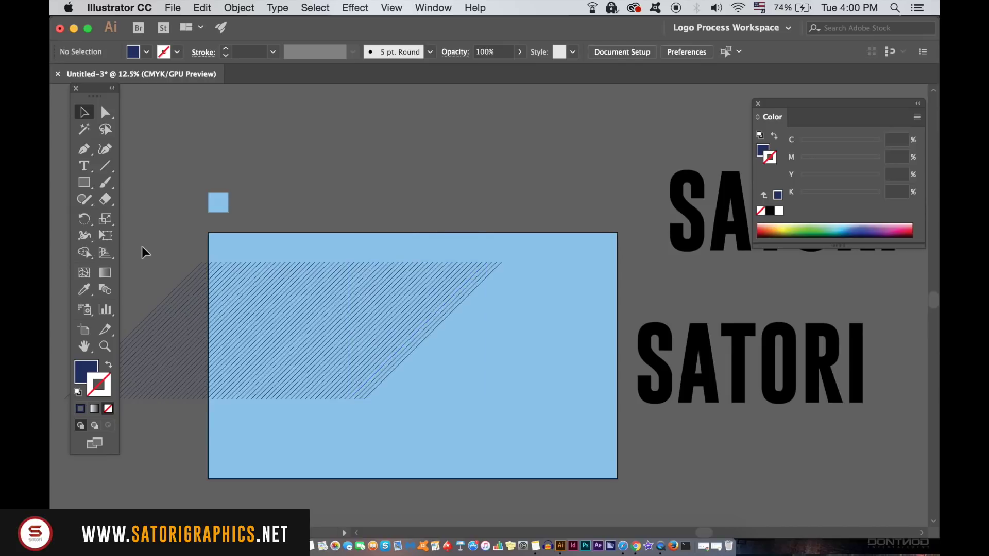
left_click(308, 291)
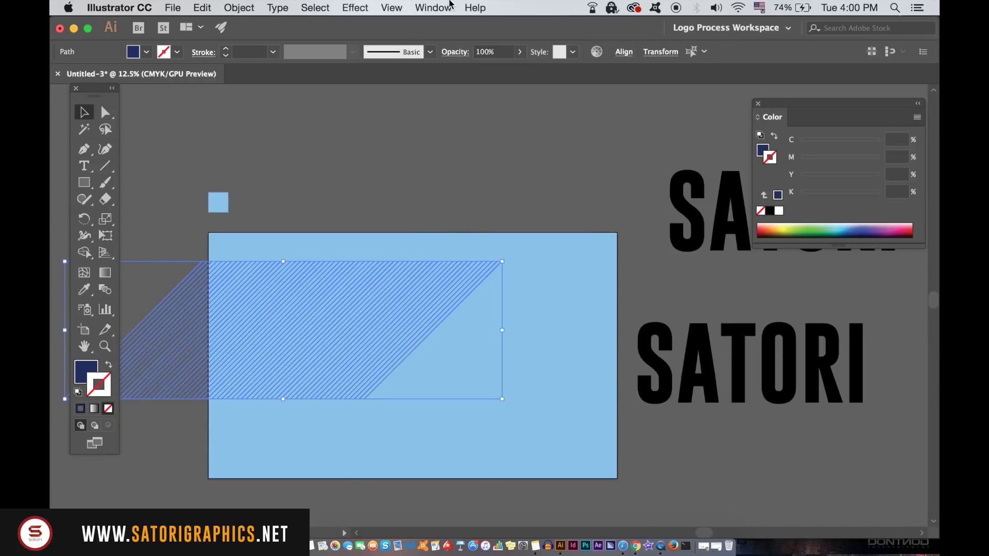
left_click(450, 5)
scroll(526, 453, "down", 3)
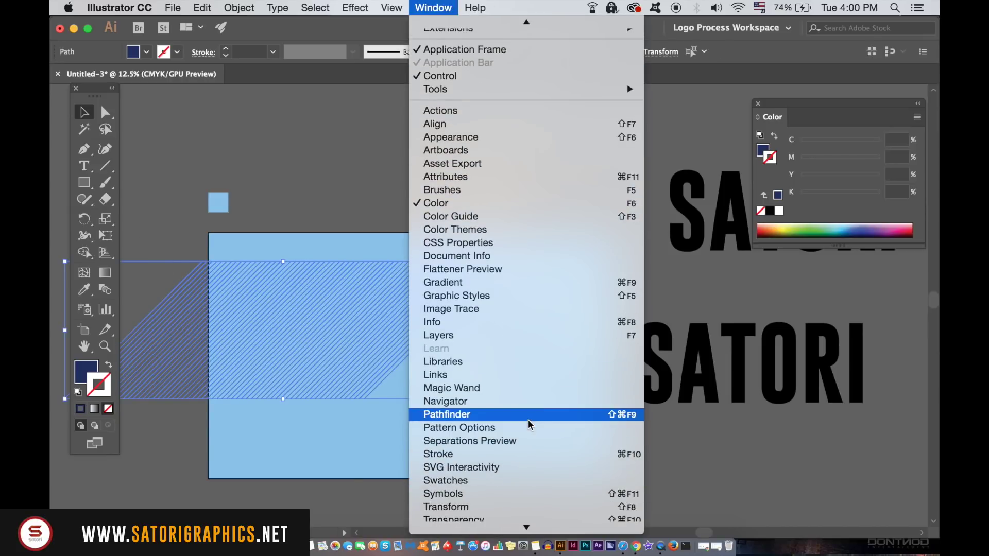
left_click(529, 416)
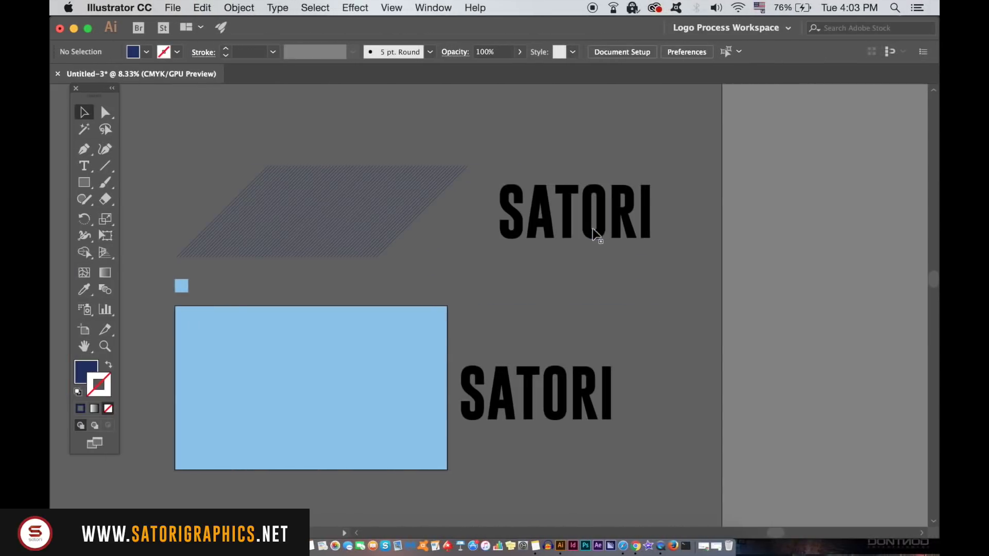
Ungroup the outlined top SATORI letters
left_click(593, 227)
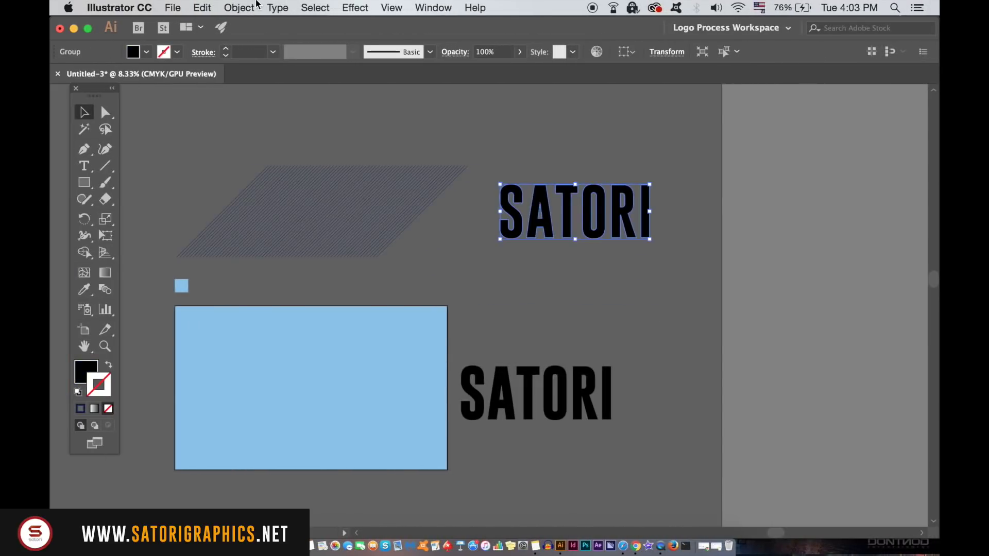
left_click(276, 7)
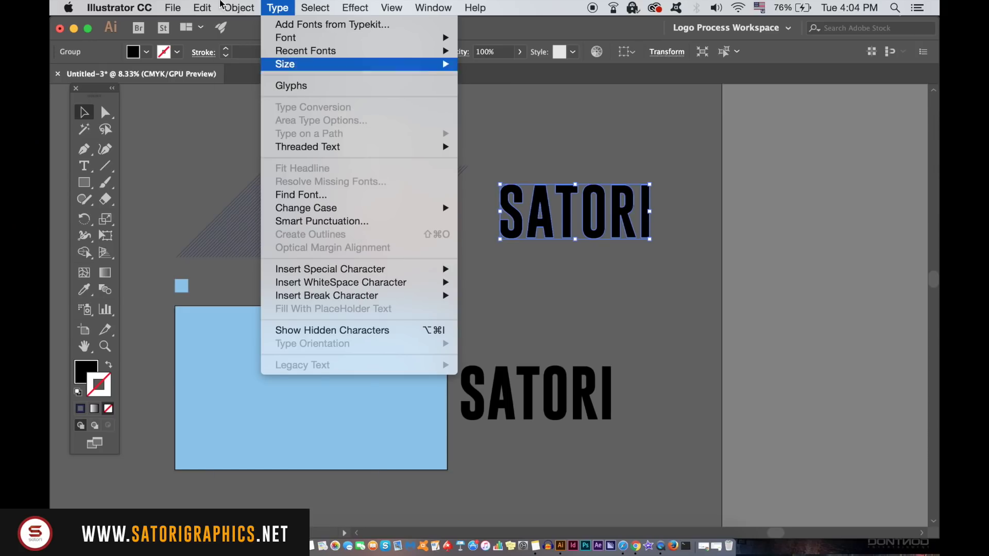
mouse_move(239, 7)
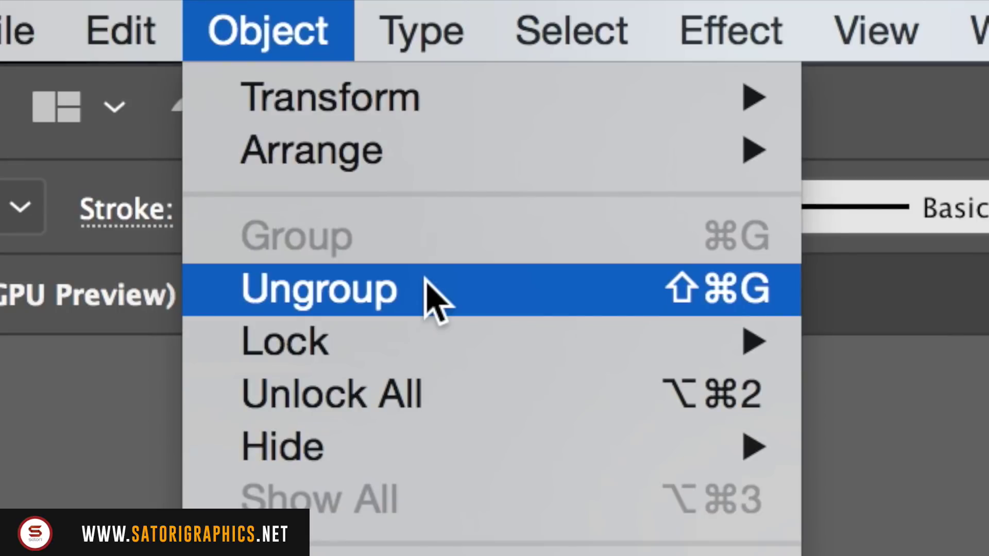
left_click(425, 281)
left_click(574, 145)
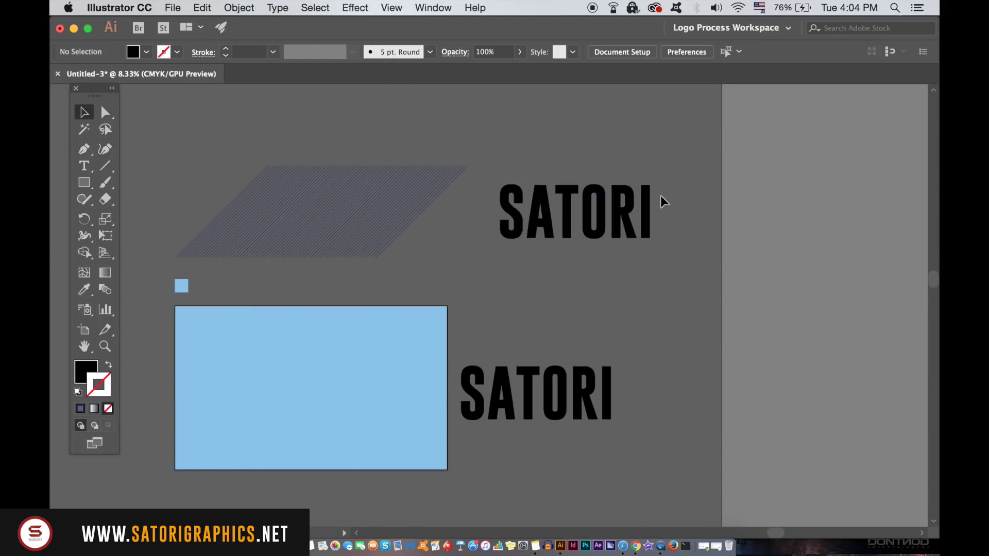
left_click_drag(650, 201, 695, 205)
key("super+z")
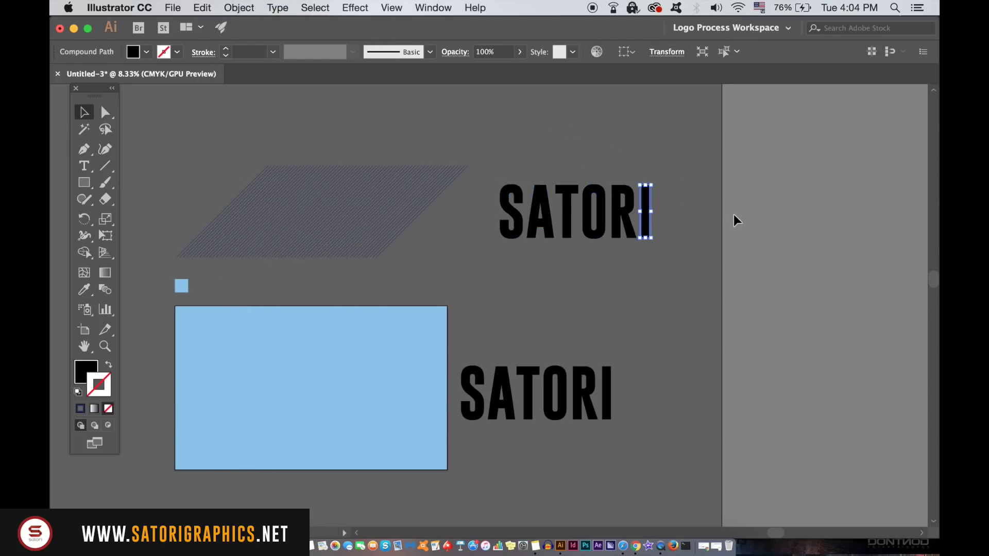
Move the hatched parallelogram over the top SATORI and marquee-select both
key("super+equal")
scroll(715, 180, "right", 3)
left_click(267, 271)
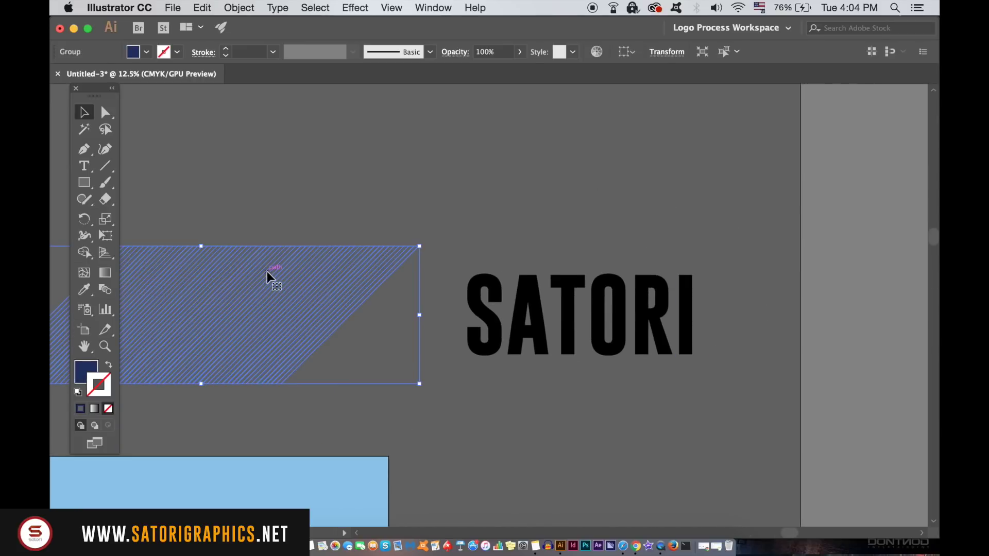
mouse_move(305, 286)
left_mouse_down()
mouse_move(730, 298)
mouse_move(690, 282)
left_mouse_up()
left_click_drag(684, 192, 562, 171)
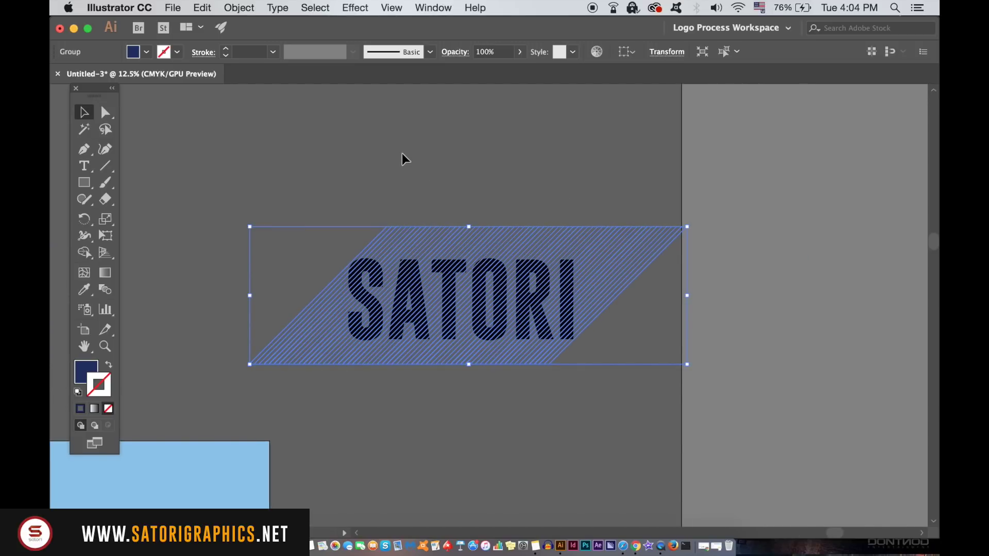
left_click(330, 150)
left_click_drag(600, 345, 519, 317)
Reopen the Pathfinder panel and select the hatch group
left_click(532, 375)
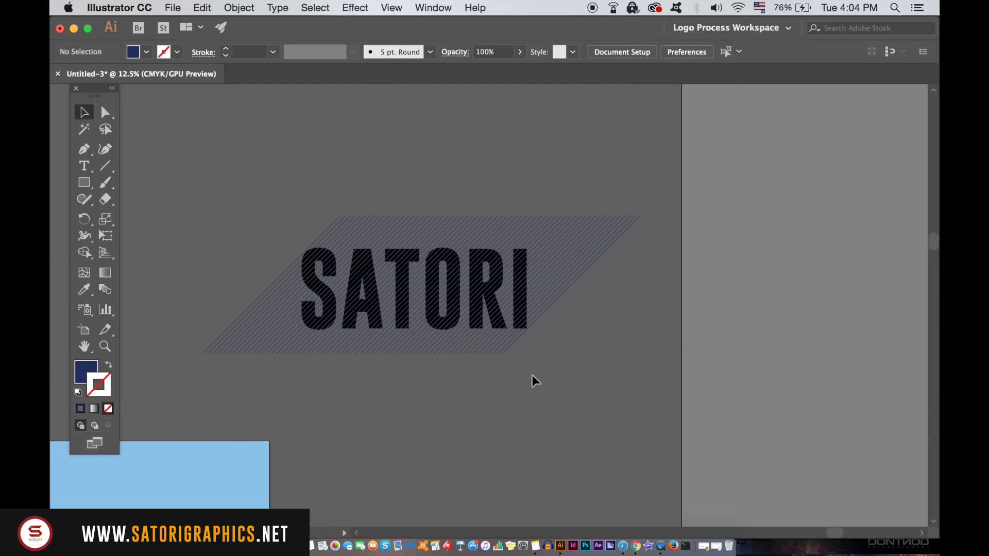
left_click(581, 271)
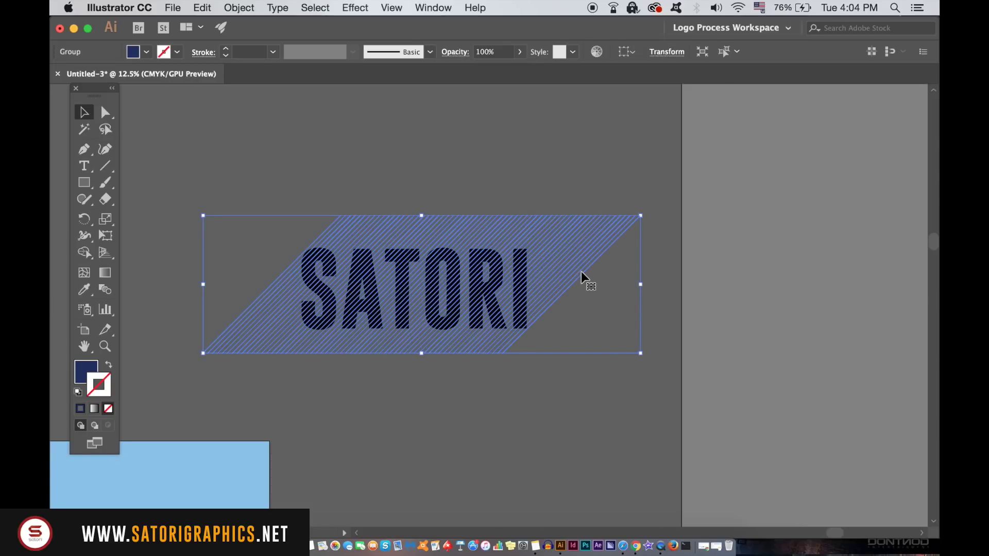
left_click(565, 163)
left_click(442, 7)
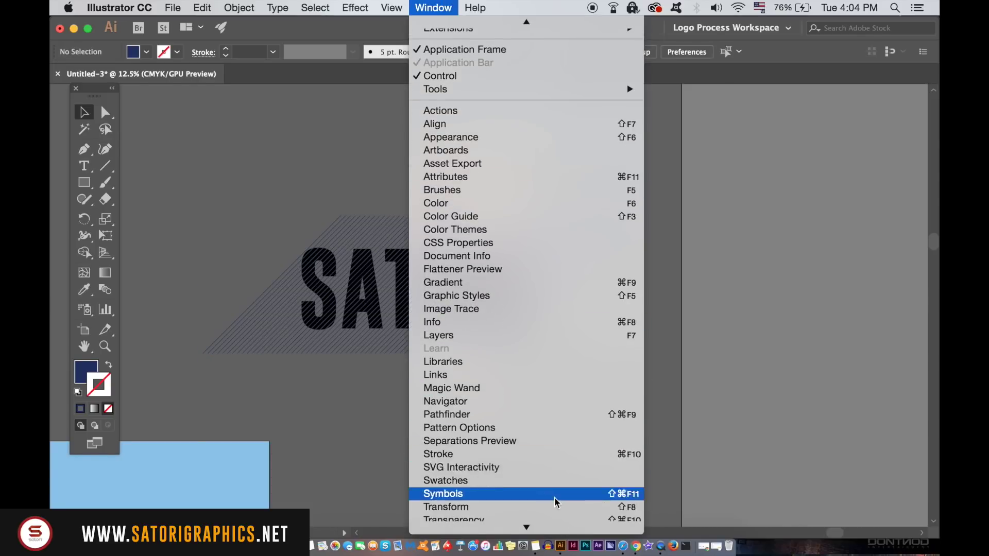
left_click(547, 415)
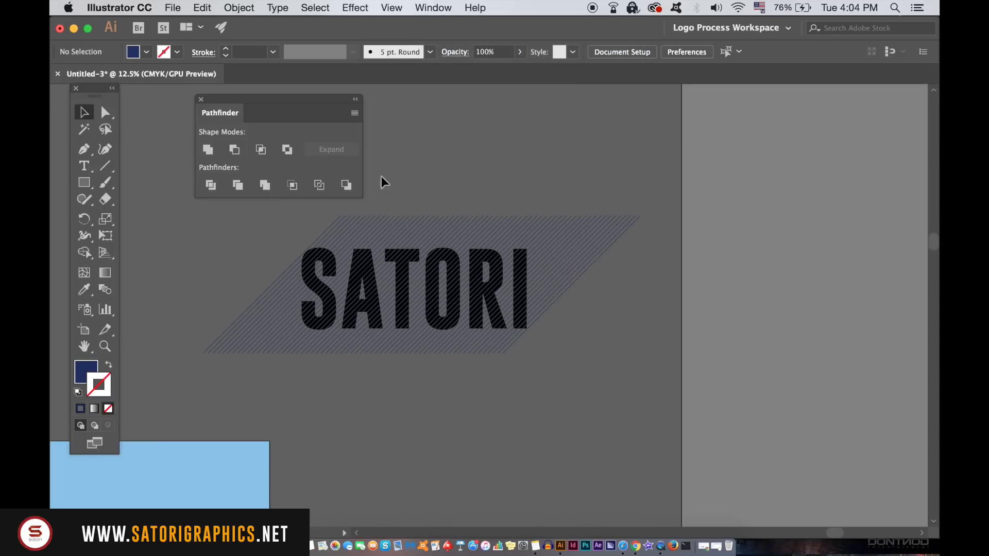
left_click(595, 260)
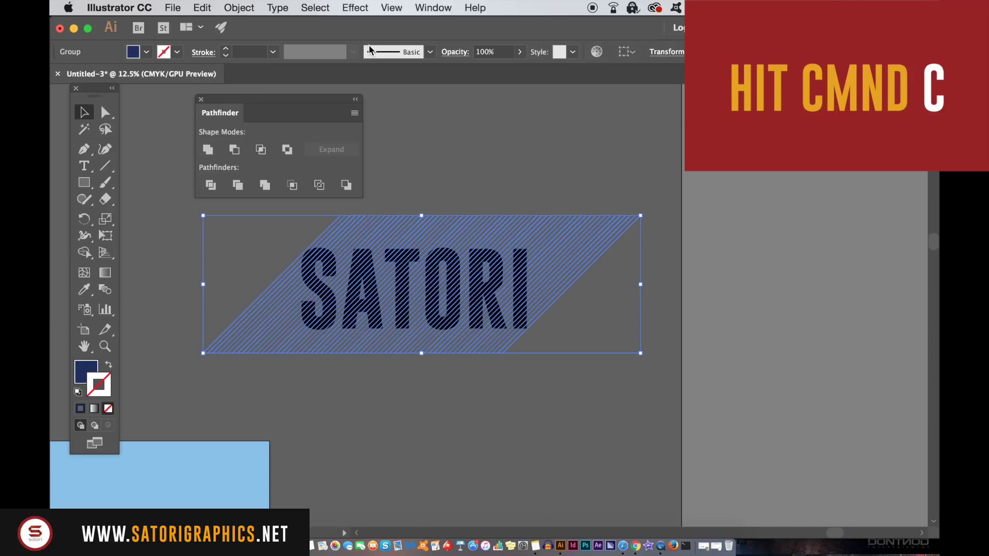
Send the hatch behind the SATORI letters and select both together
left_click(239, 7)
mouse_move(250, 37)
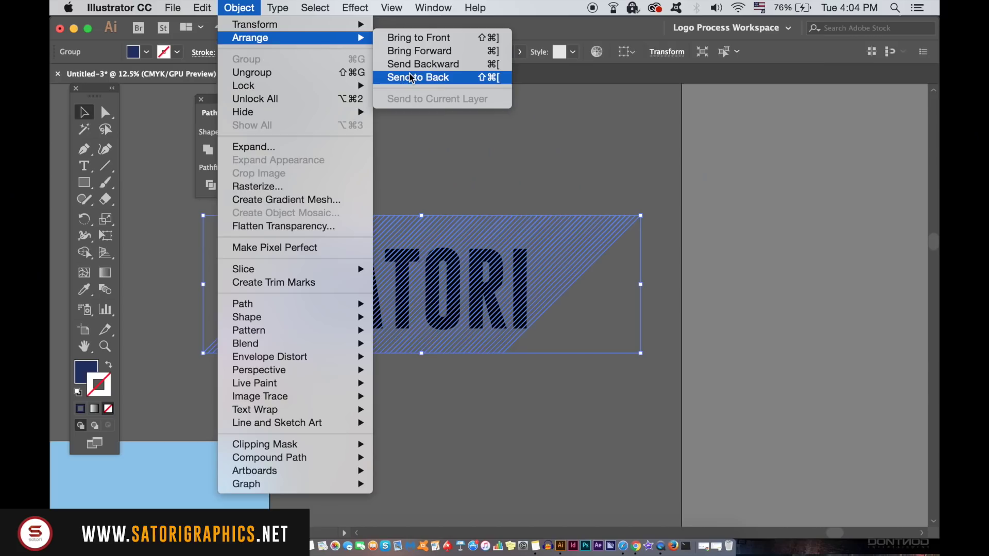
left_click(658, 192)
left_click(964, 353)
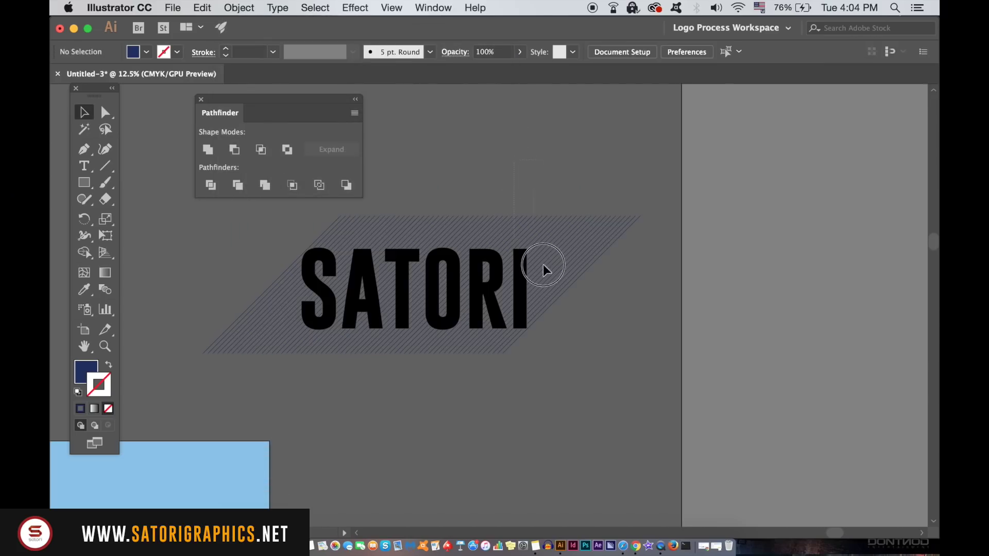
left_click_drag(543, 265, 515, 260)
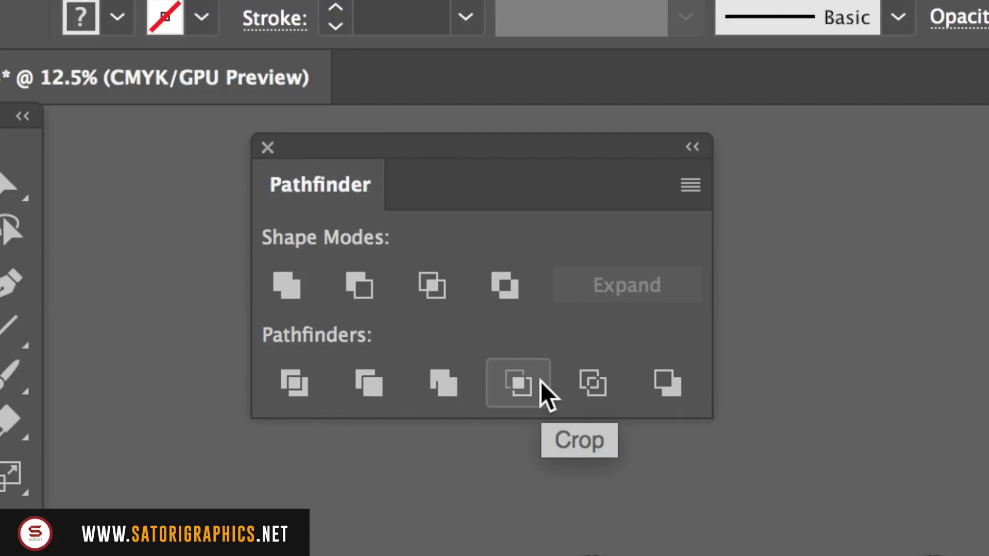
Crop the hatch to the letters and paste a fresh hatch copy in front
left_click(540, 381)
left_click(517, 221)
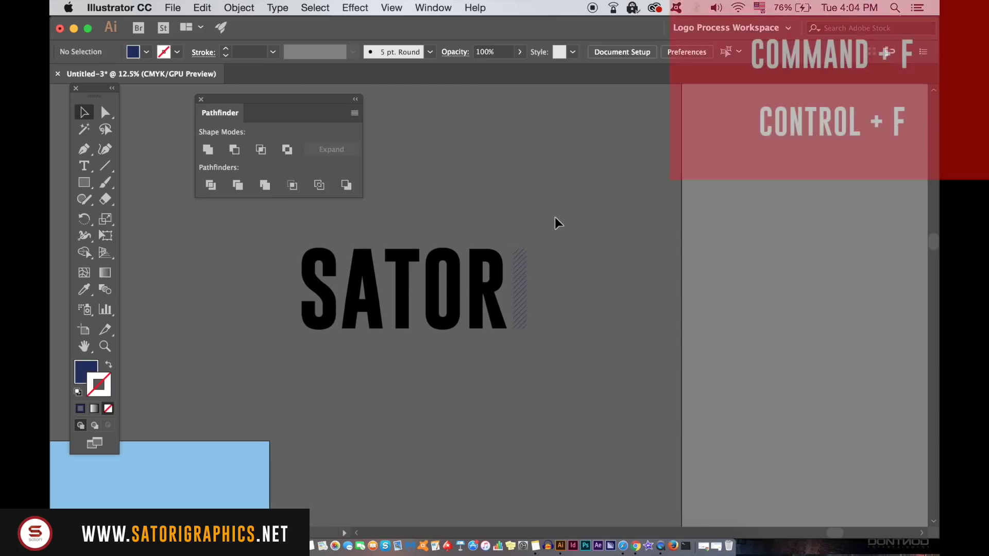
key("super+f")
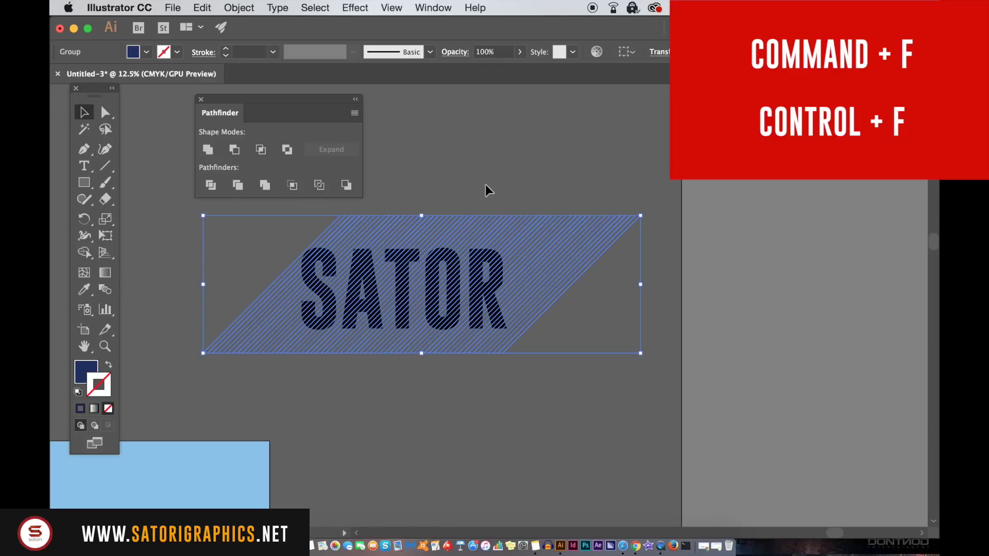
Send the pasted hatch behind SATOR, select both, and crop
left_click(239, 7)
mouse_move(252, 38)
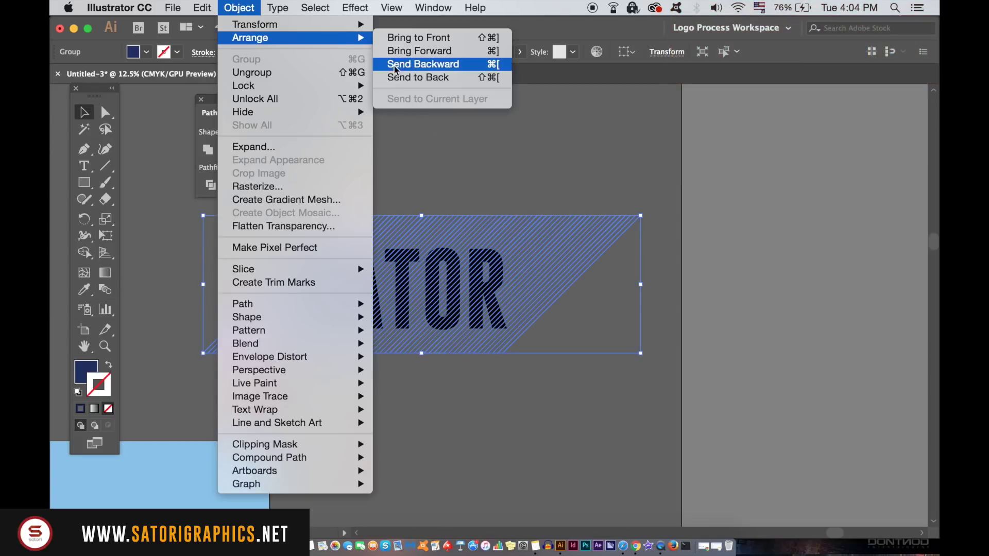
left_click(398, 78)
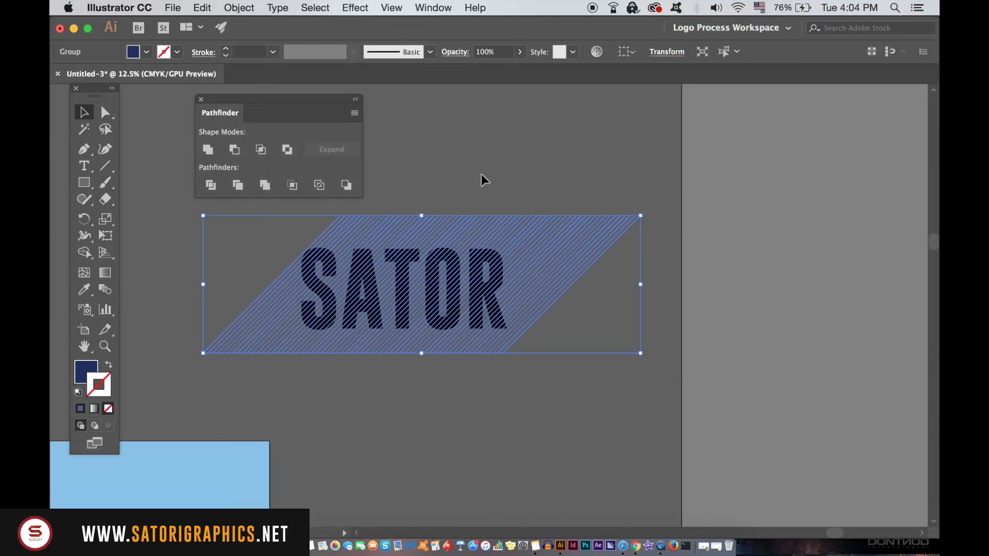
left_click(469, 175)
left_click_drag(468, 200, 503, 286)
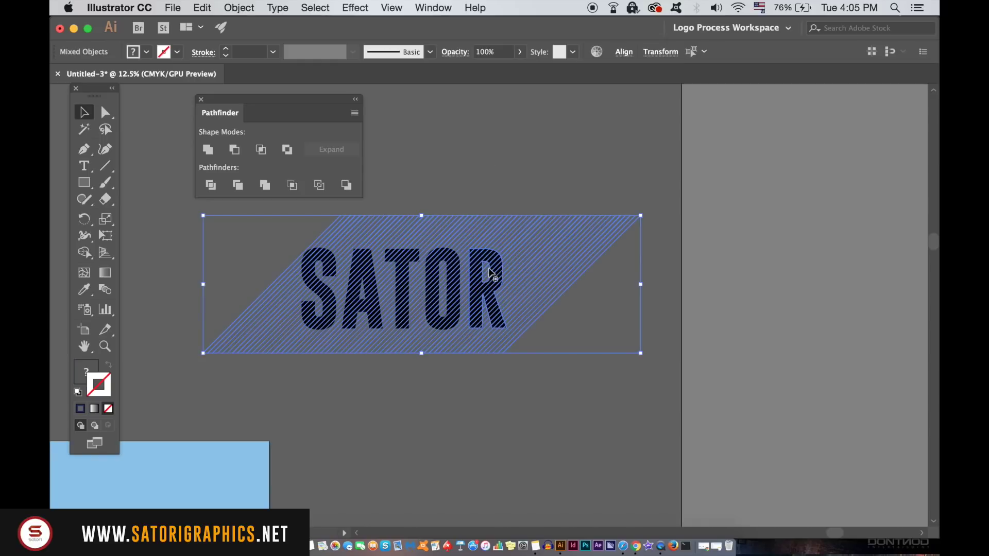
left_click(291, 186)
Undo and repeat the Pathfinder crops for the remaining letters down to the S
left_click(526, 178)
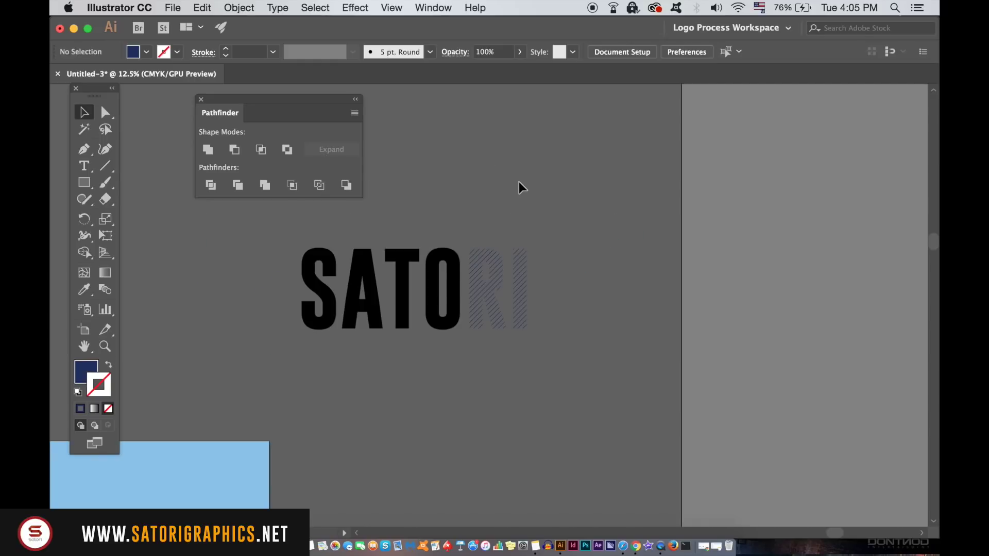
key("super+z")
left_click(239, 8)
key("Escape")
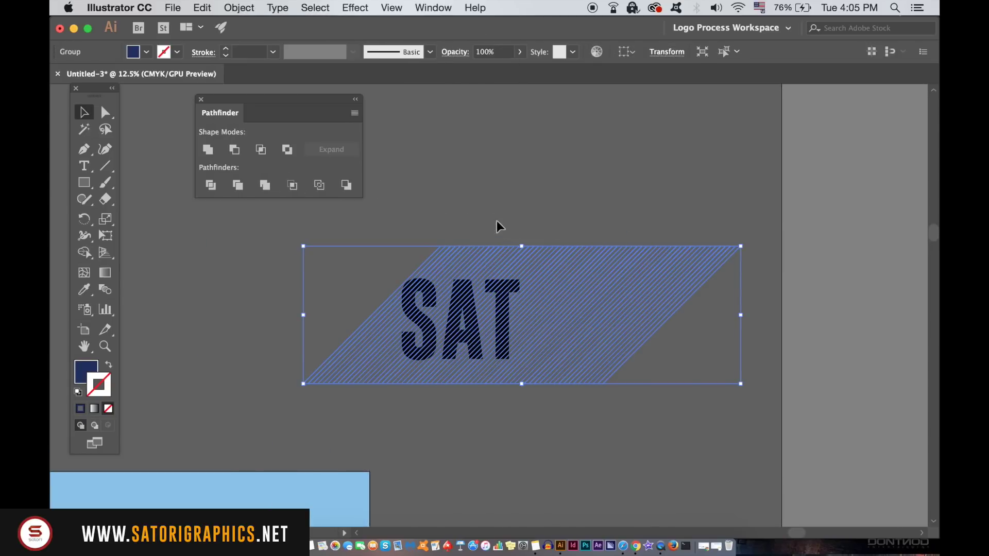
left_click(239, 8)
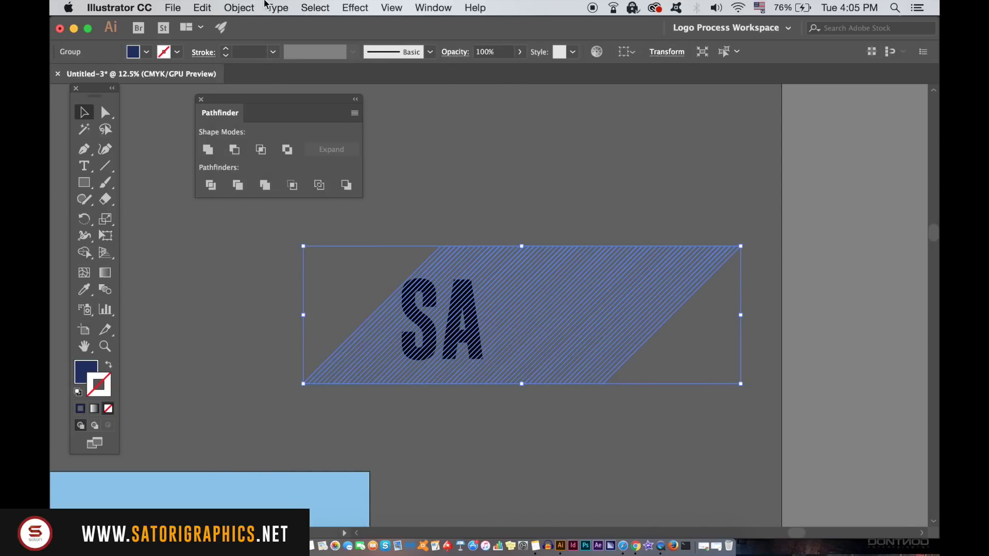
left_click(242, 7)
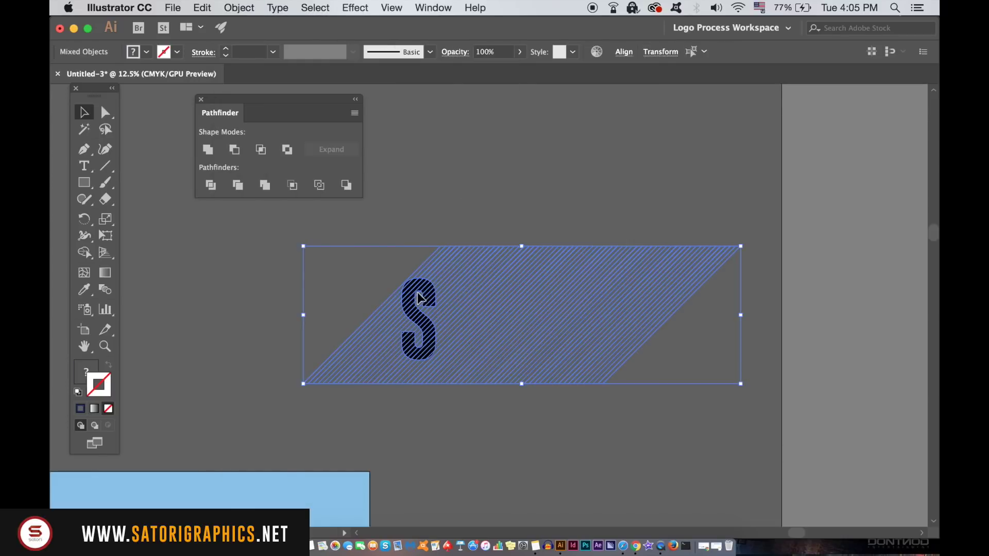
left_click(308, 257)
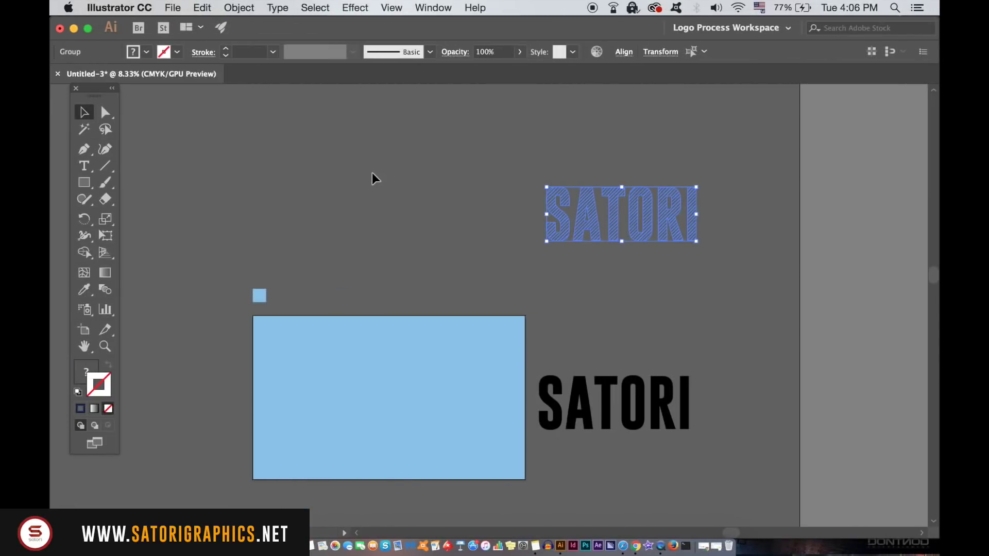
Group the hatched SATORI letters and bring the group to the front
left_click(239, 8)
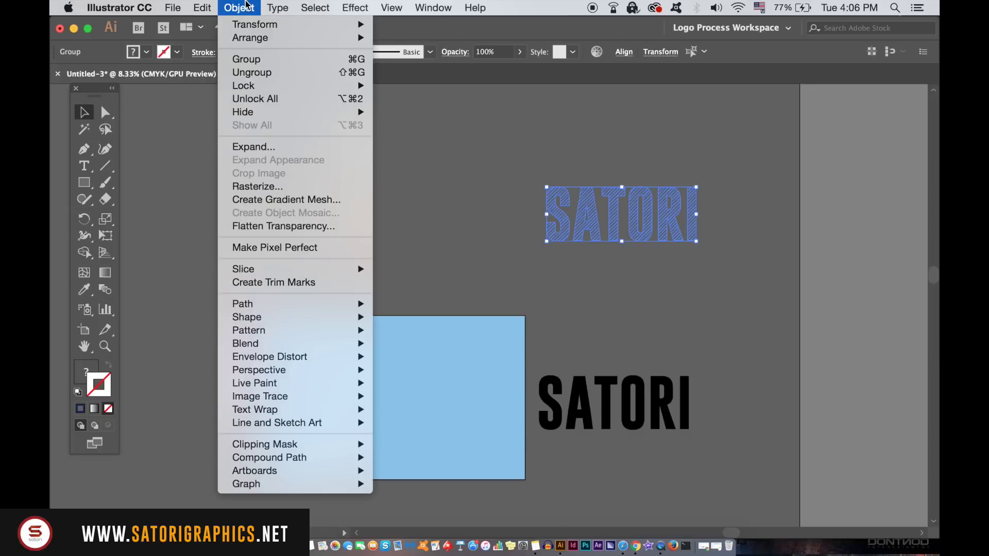
left_click(271, 61)
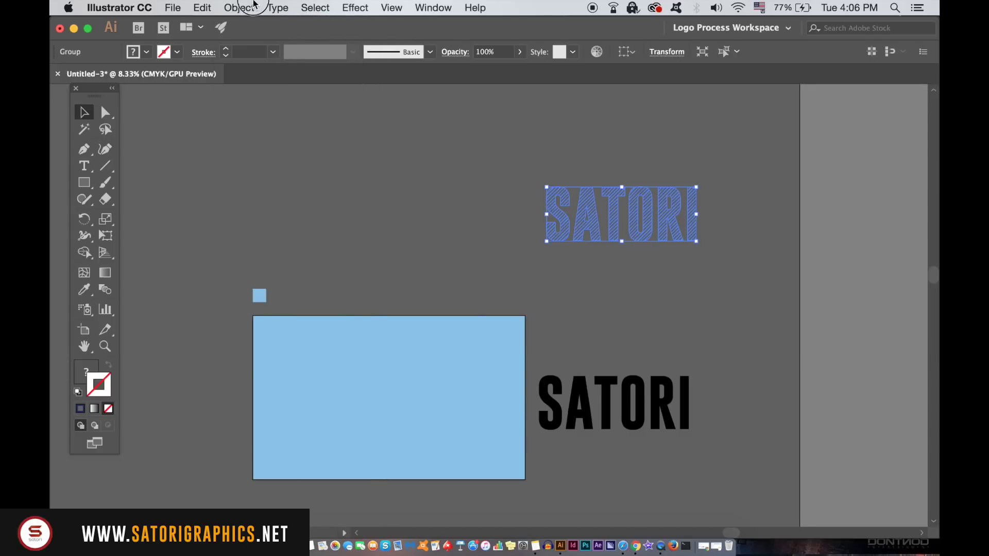
left_click(253, 5)
mouse_move(261, 35)
left_click(415, 98)
Move the hatched SATORI onto the blue rectangle with the black SATORI slightly offset on top
left_click_drag(644, 213, 422, 395)
left_click(611, 277)
scroll(611, 277, "down", 1)
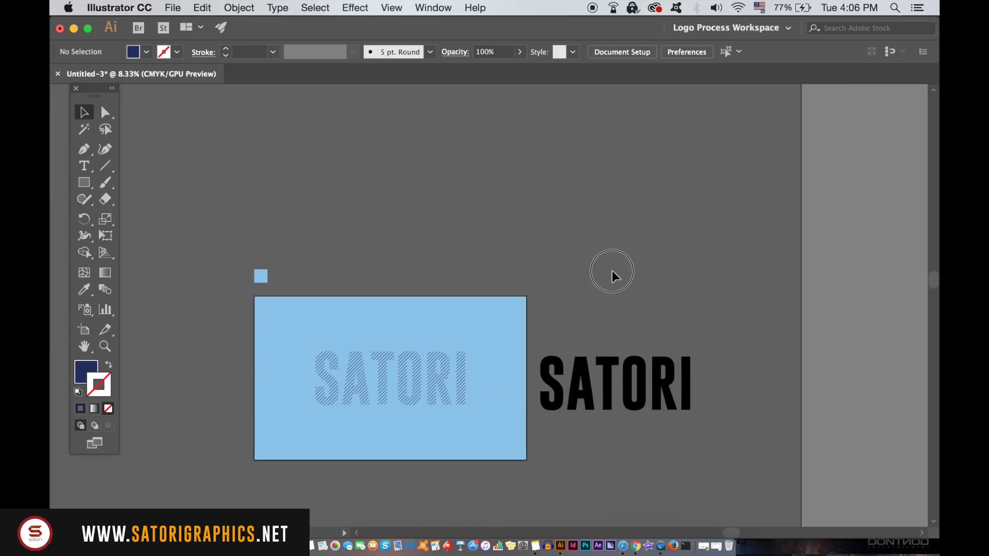
key("super+equal")
left_click_drag(613, 268, 707, 150)
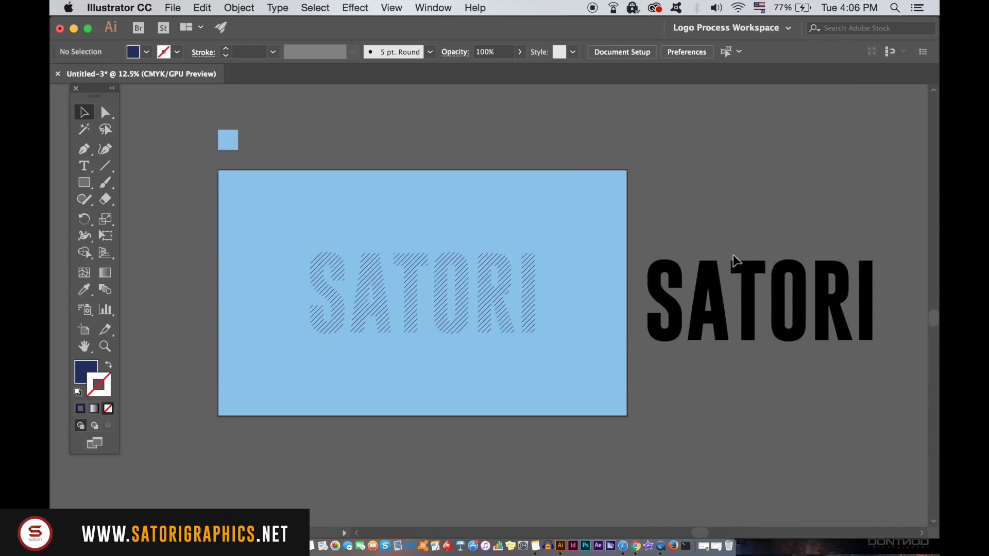
left_click_drag(748, 283, 415, 270)
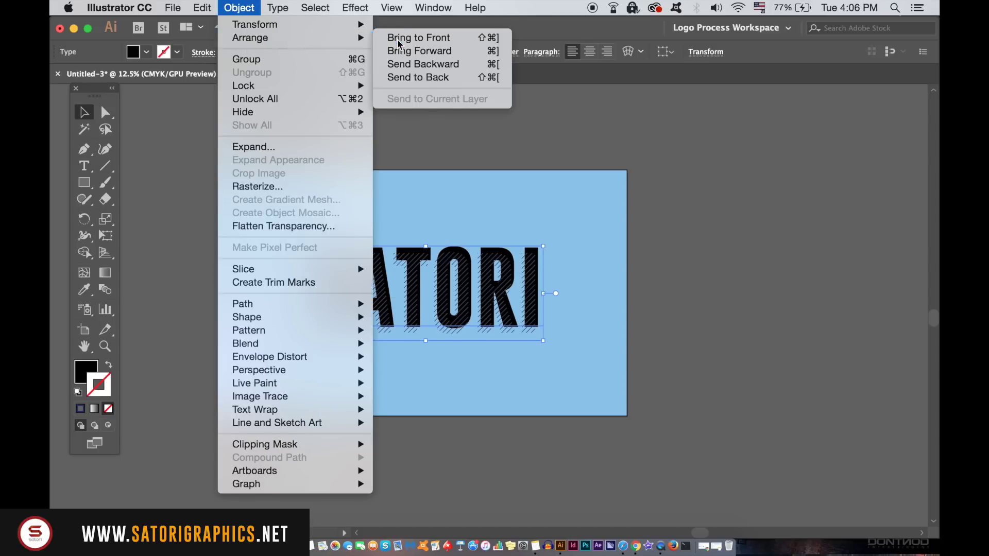
Bring the black SATORI to the front and open the Appearance panel
left_click(399, 38)
left_click(574, 111)
left_click(497, 296)
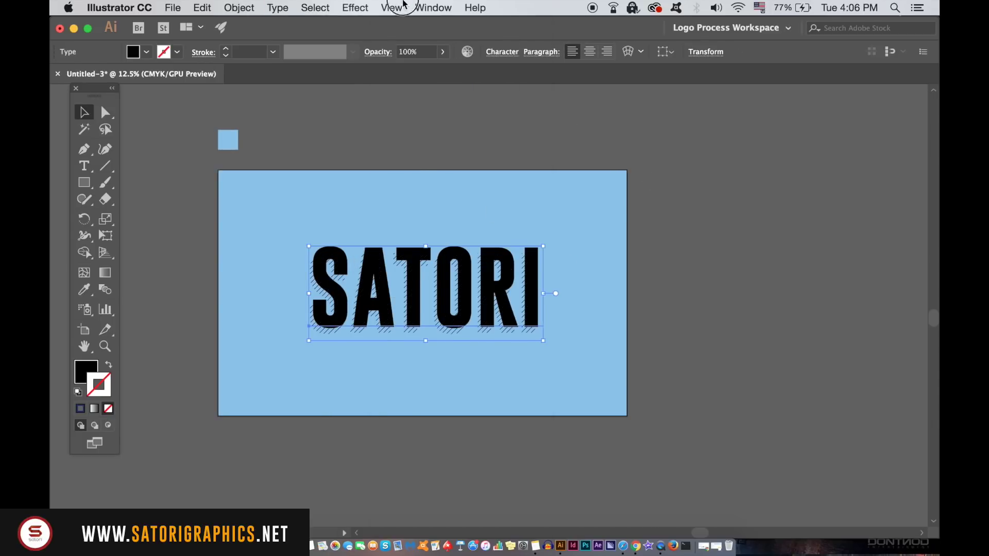
left_click(433, 8)
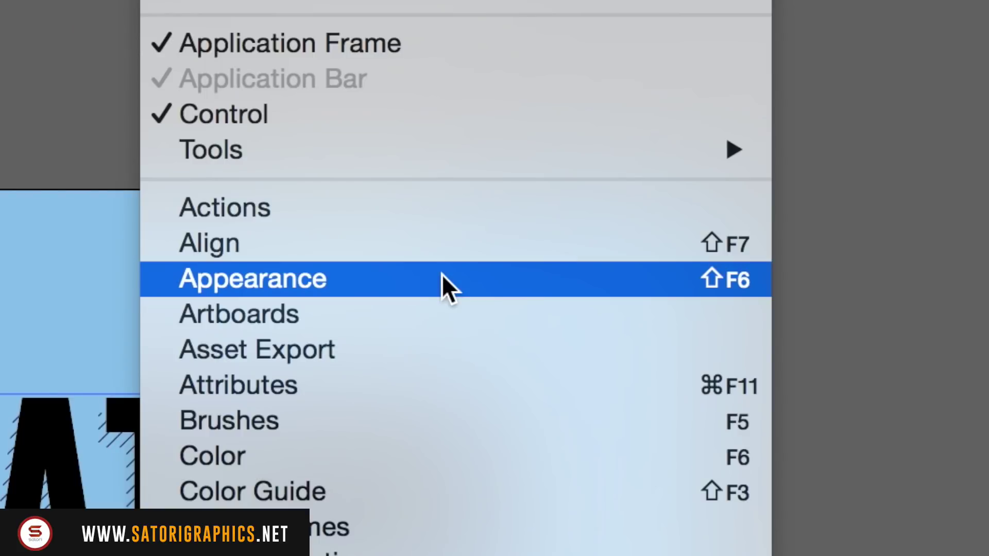
left_click(441, 278)
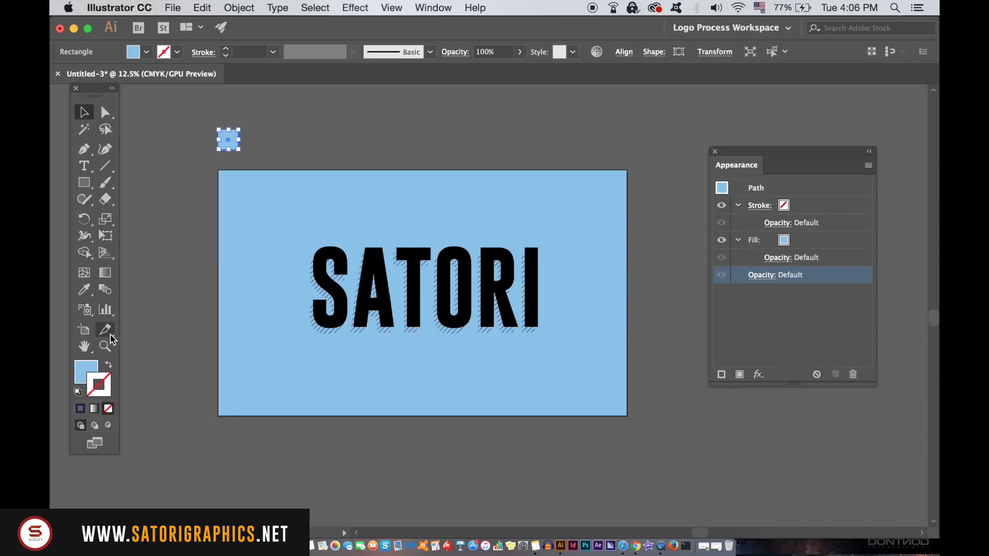
Copy the rectangle's light-blue fill hex from the Color Picker, then cancel
double_click(86, 371)
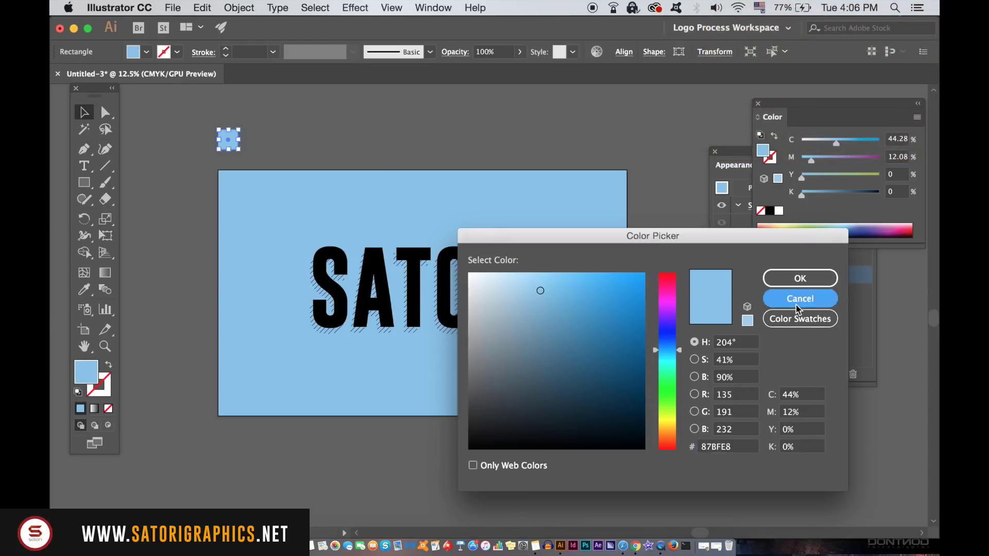
left_click(798, 299)
left_click(760, 104)
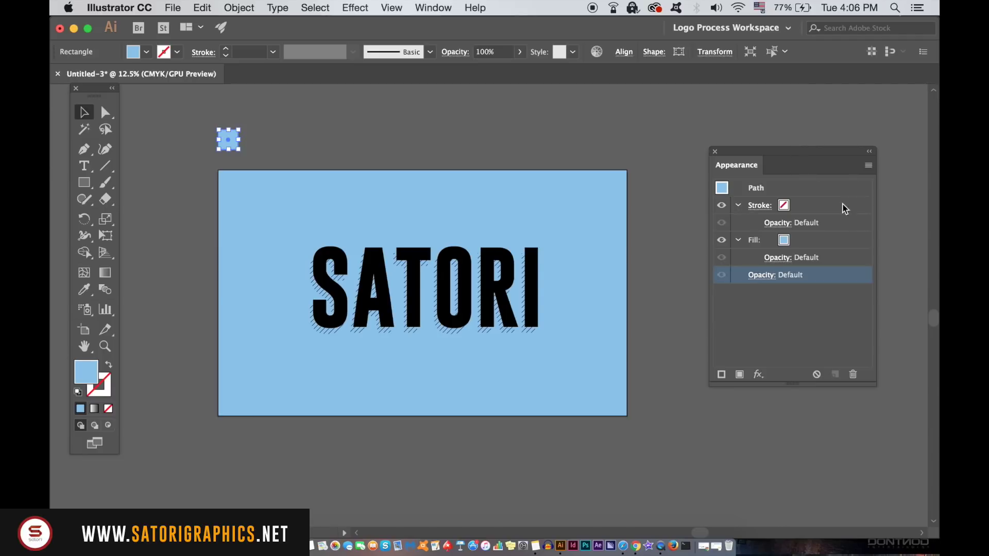
Add a new stroke to SATORI coloured 87BFE8
left_click(533, 260)
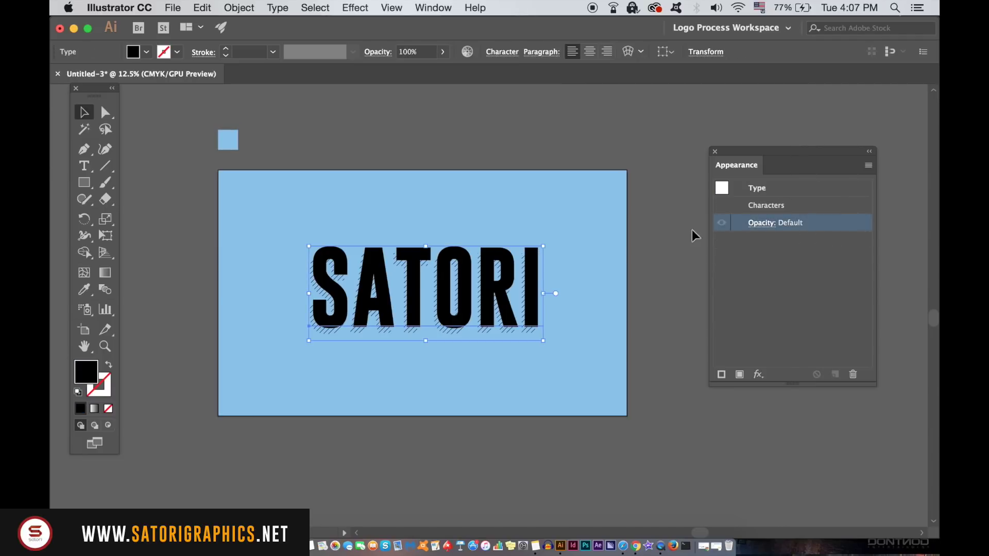
left_click(869, 165)
left_click(864, 180)
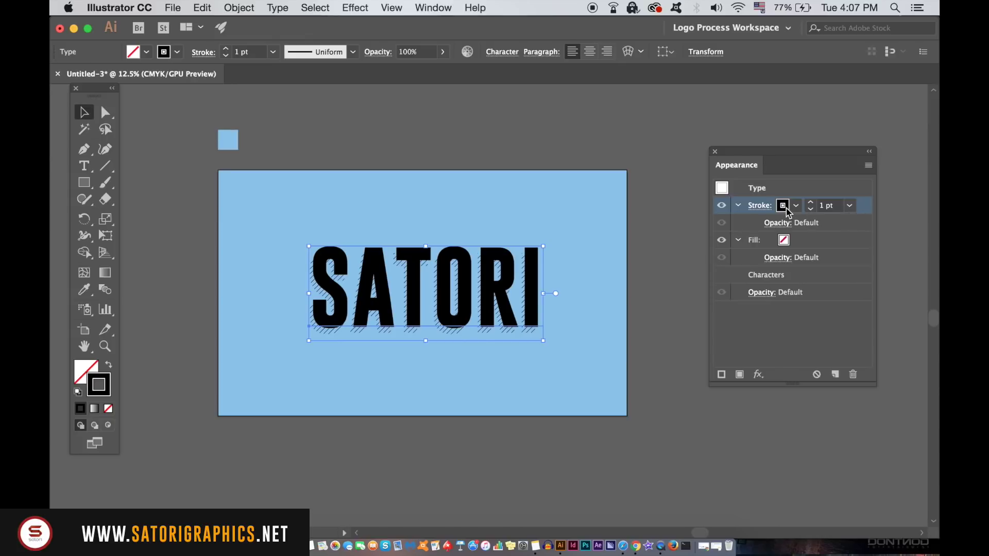
double_click(99, 385)
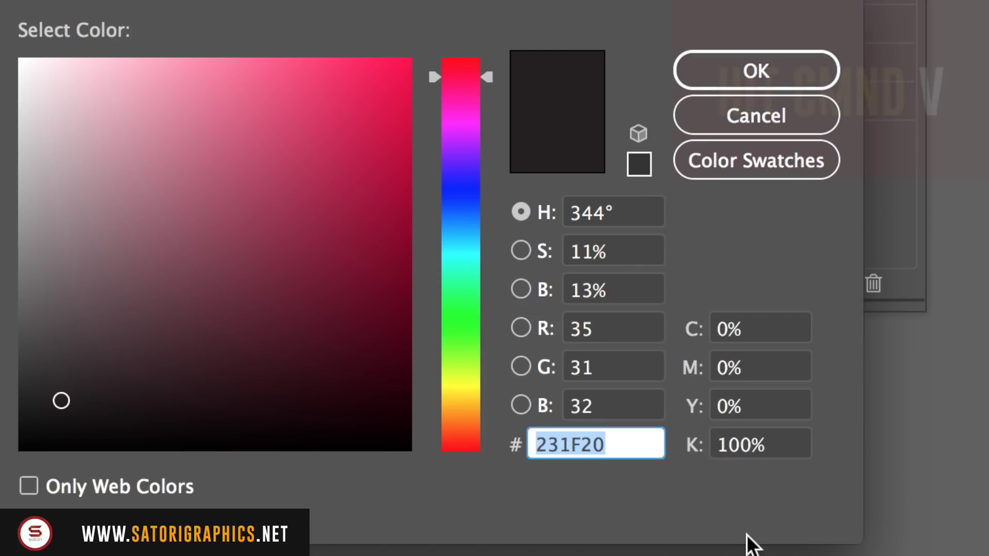
type("87BFE8")
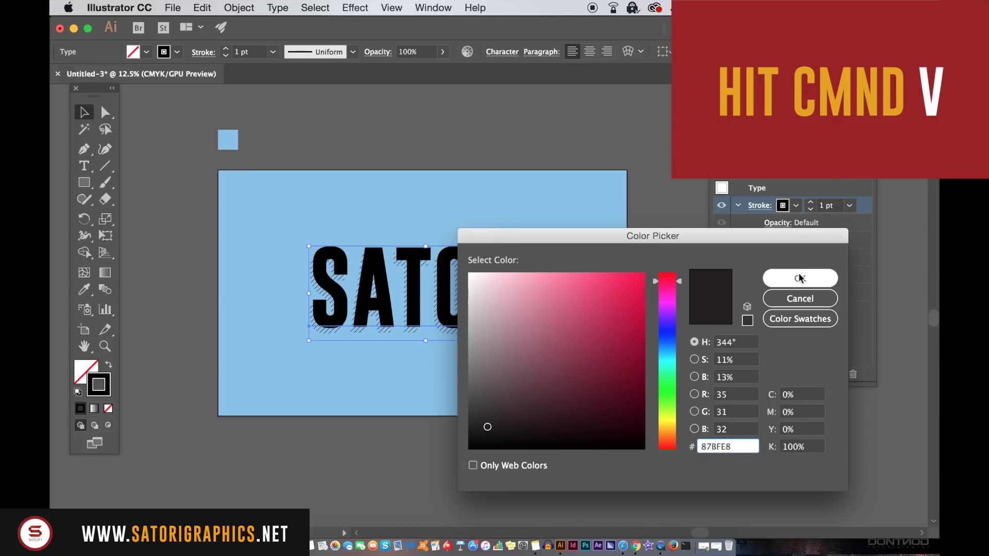
left_click(732, 59)
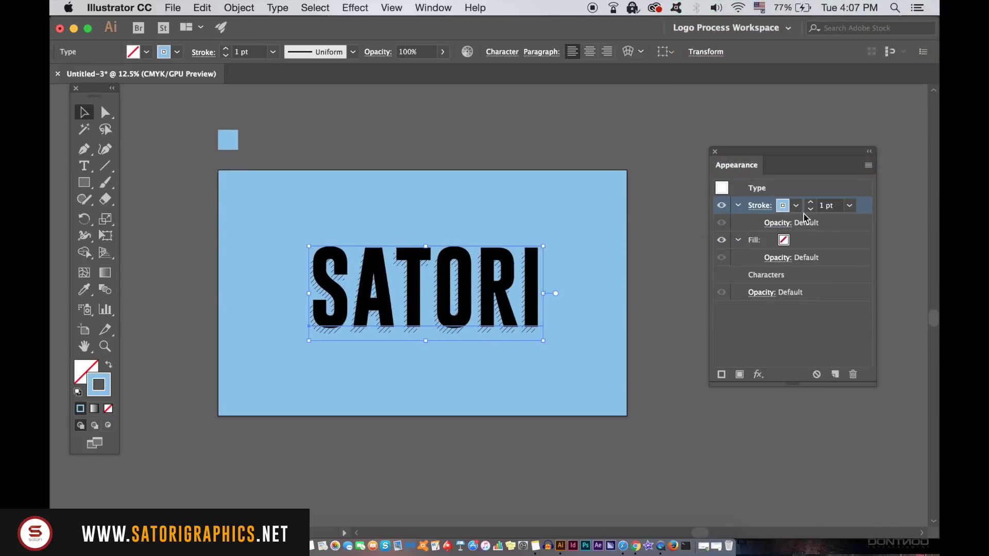
Move the stroke below Characters and set the SATORI fill to white
left_click_drag(863, 211, 856, 284)
left_click(784, 205)
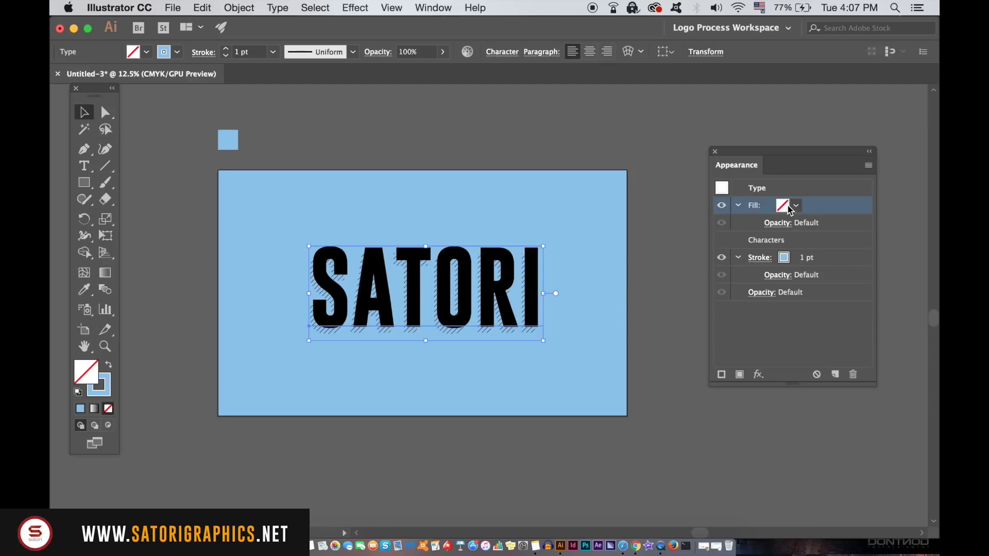
left_click(785, 206)
left_click(655, 228)
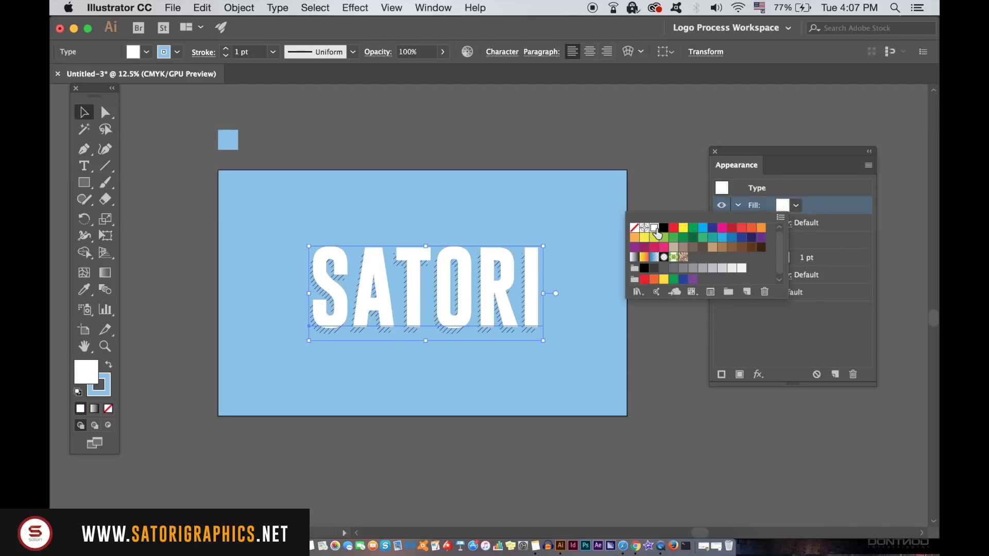
left_click(826, 169)
Raise the light-blue stroke weight to 21 pt
left_click(784, 258)
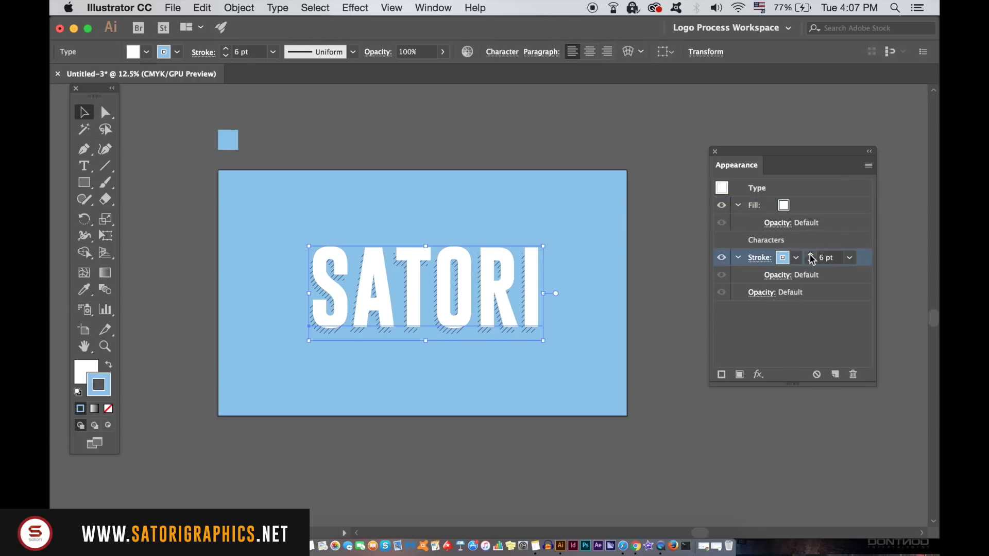
left_click(812, 257, "shift")
left_click(812, 257, "shift")
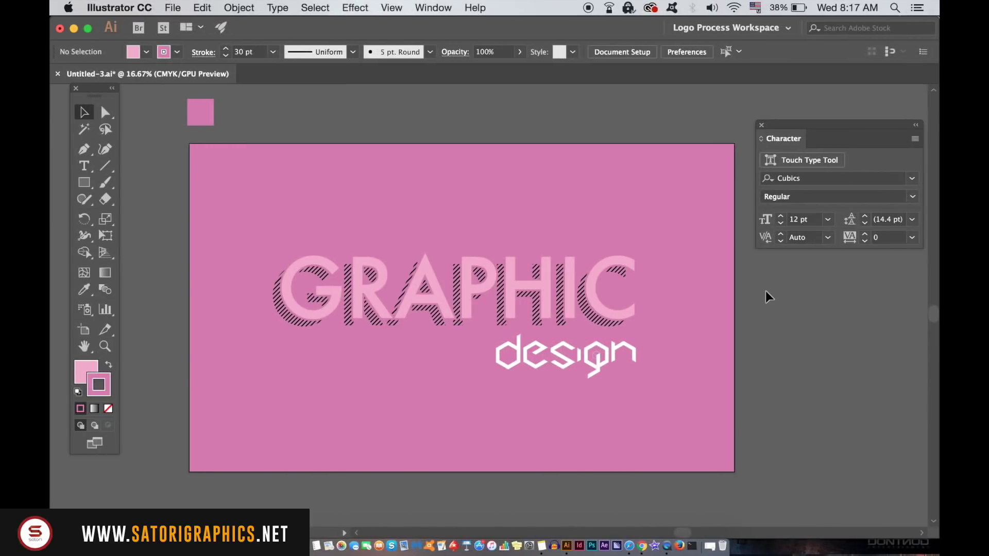
Confirm the white design text in the pink example file uses the Cubics font
left_click(615, 346)
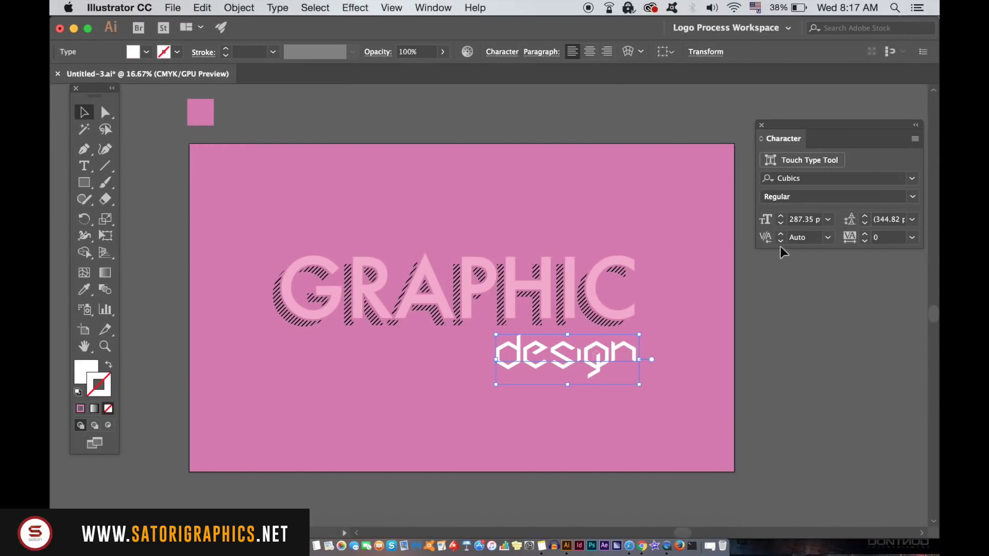
left_click(769, 178)
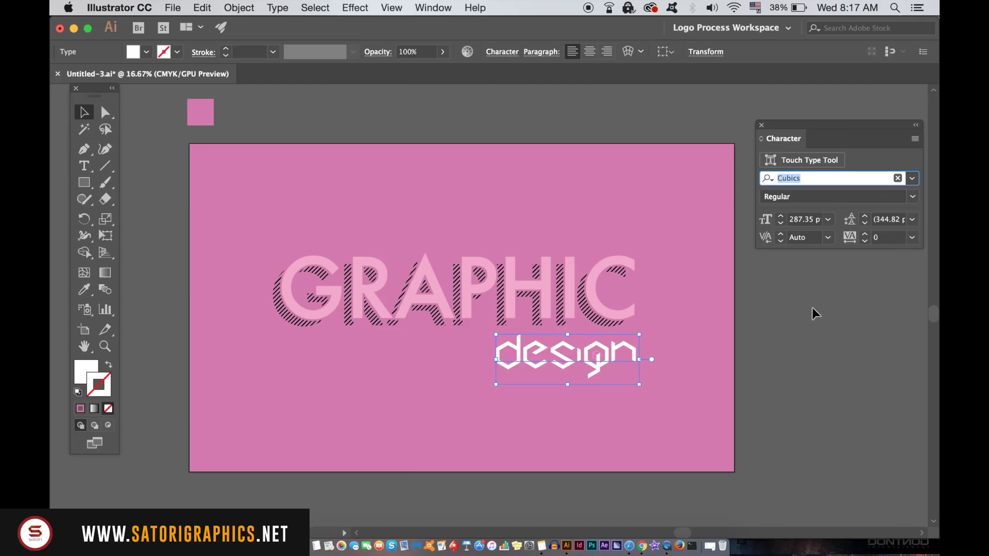
left_click(820, 313)
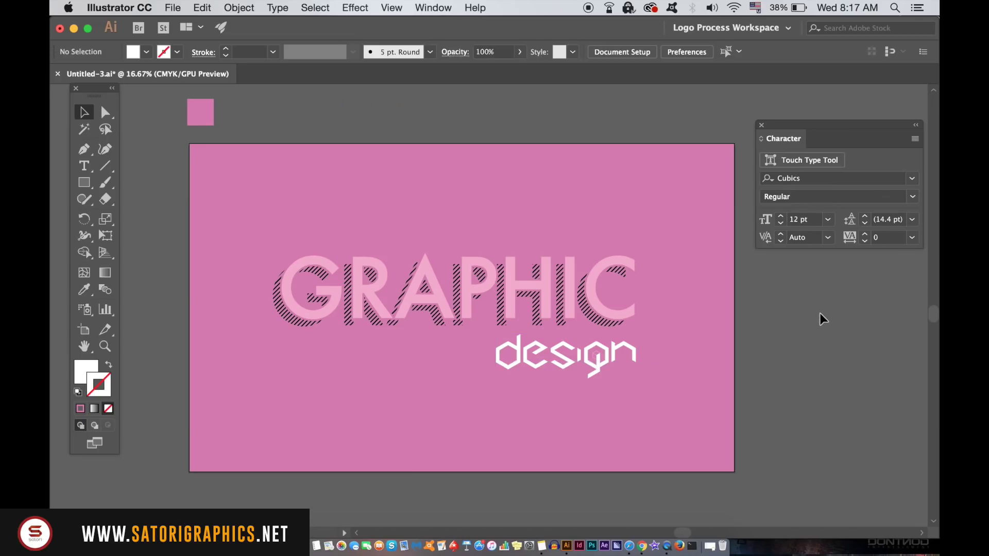